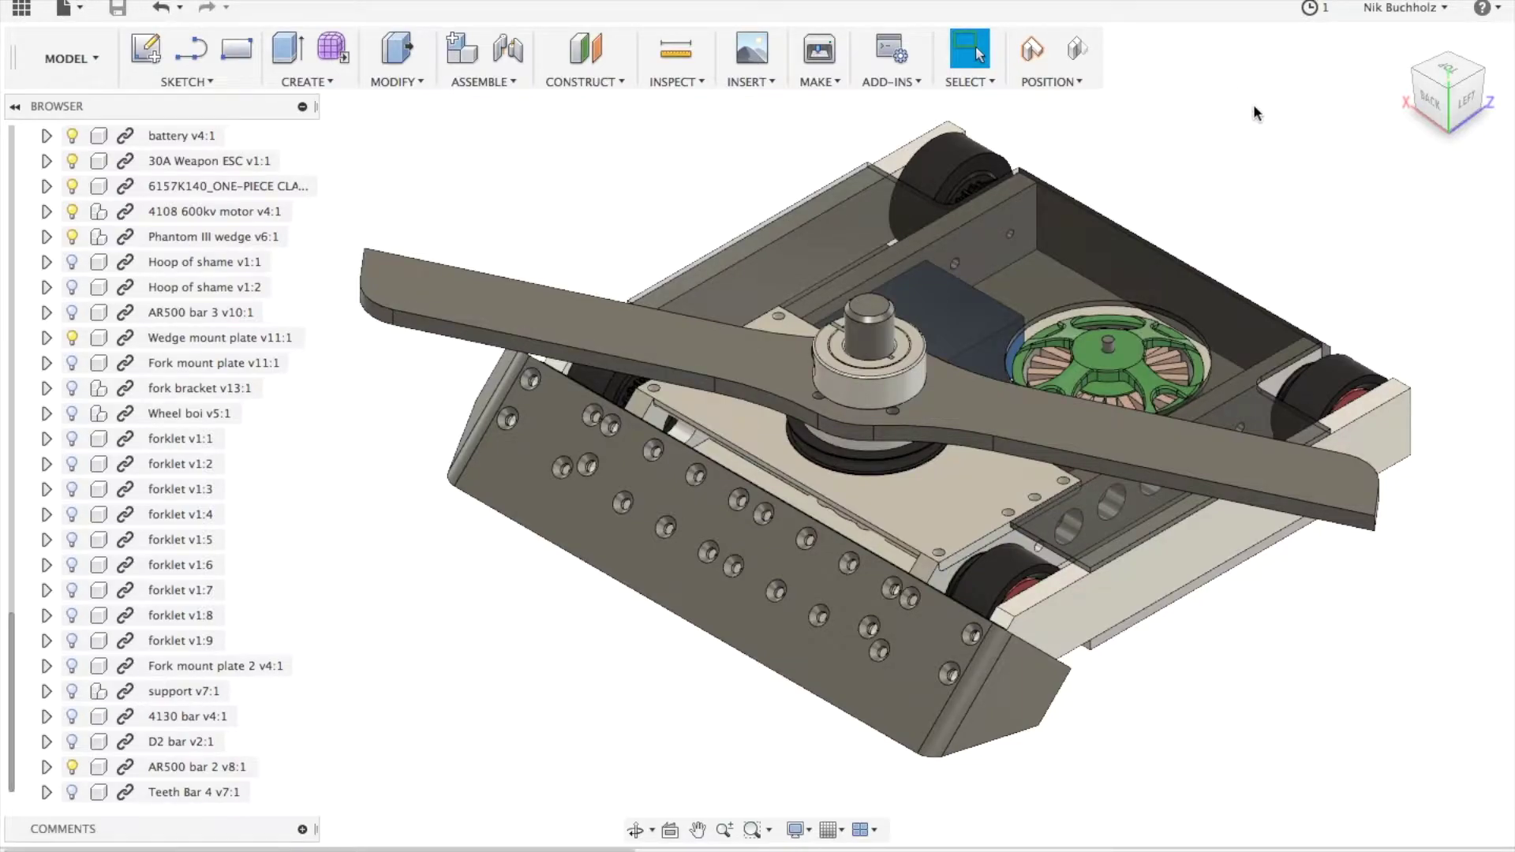
Switch to the ViewCube's Top view to see the combat robot straight down
click(1471, 80)
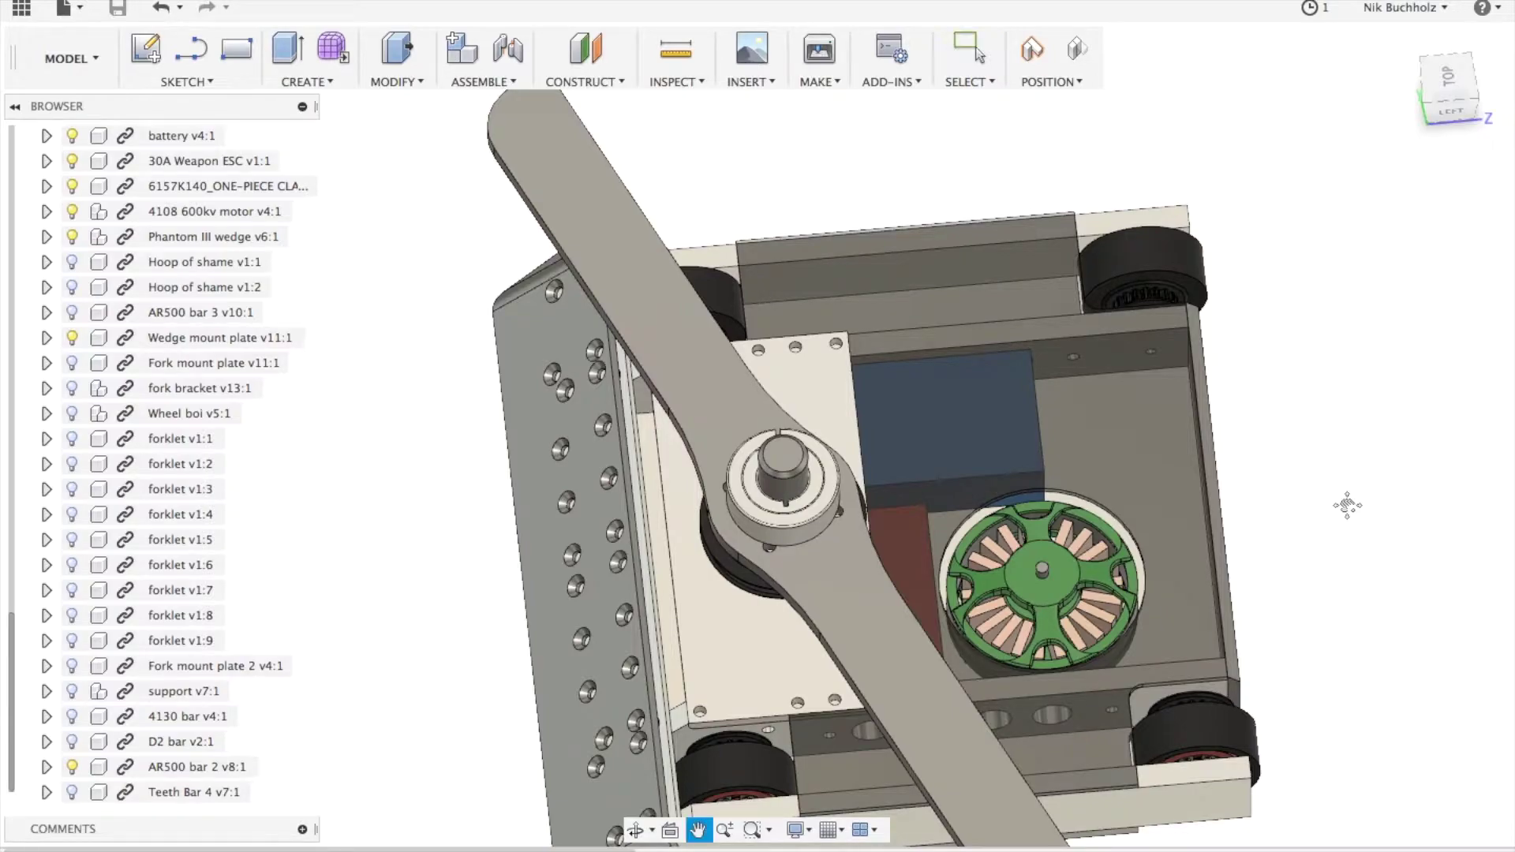
middle_drag(1346, 502, 1341, 452)
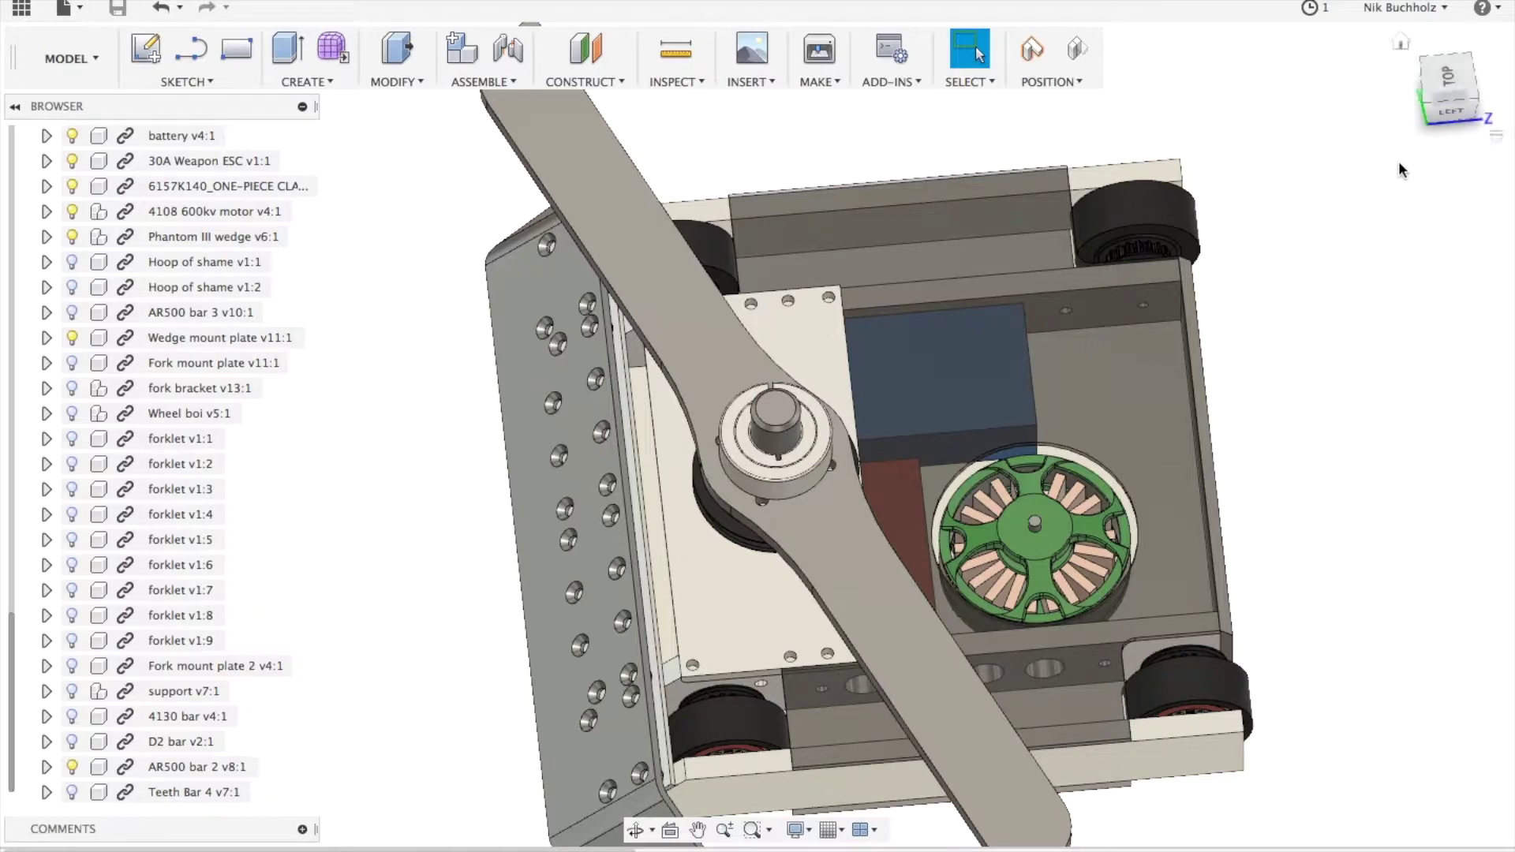
click(1447, 78)
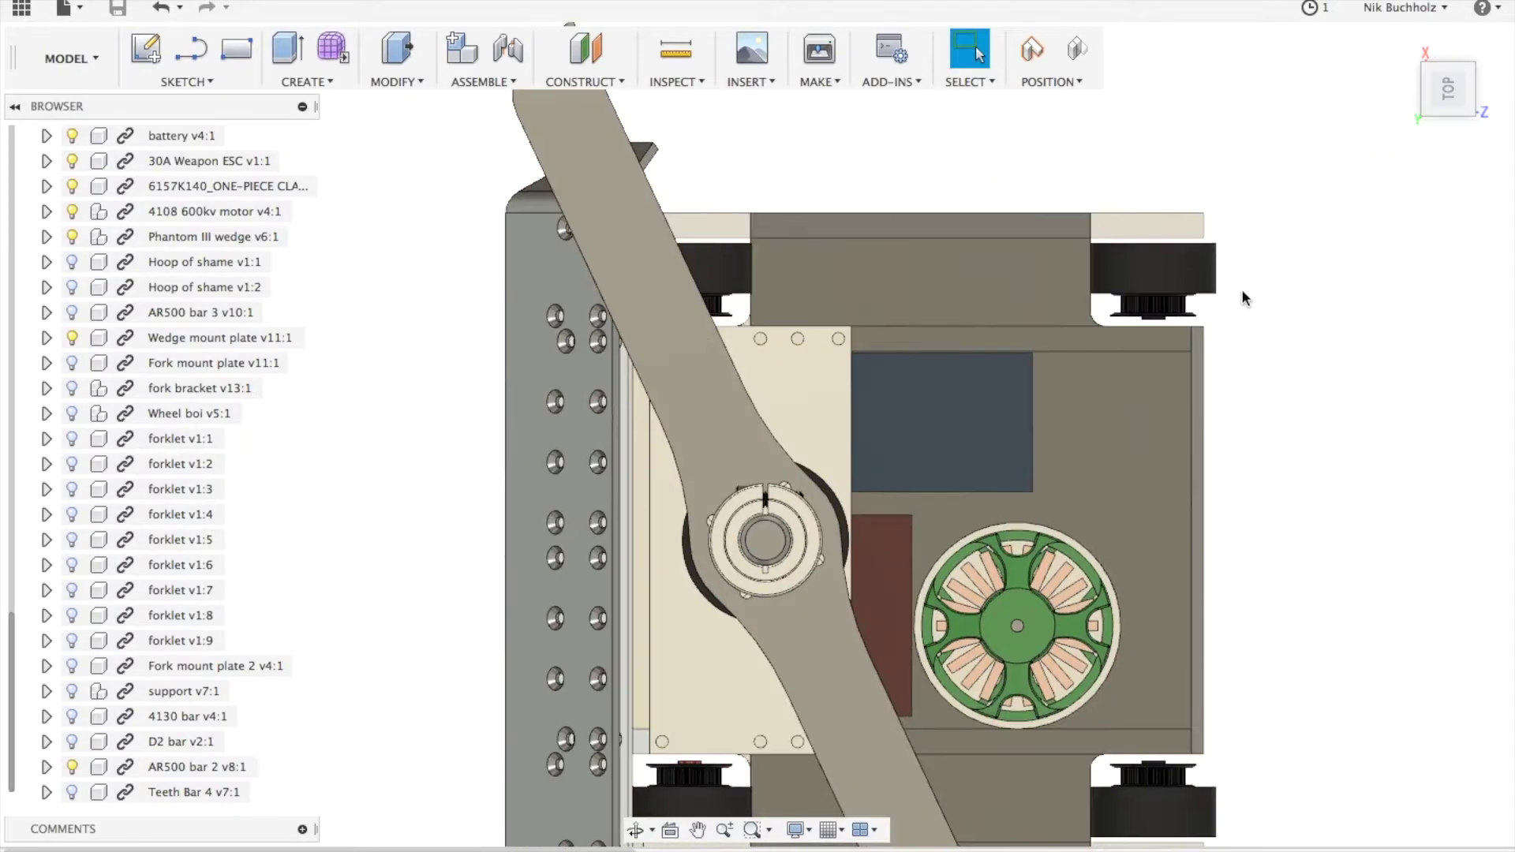
middle_drag(1312, 470, 1332, 408)
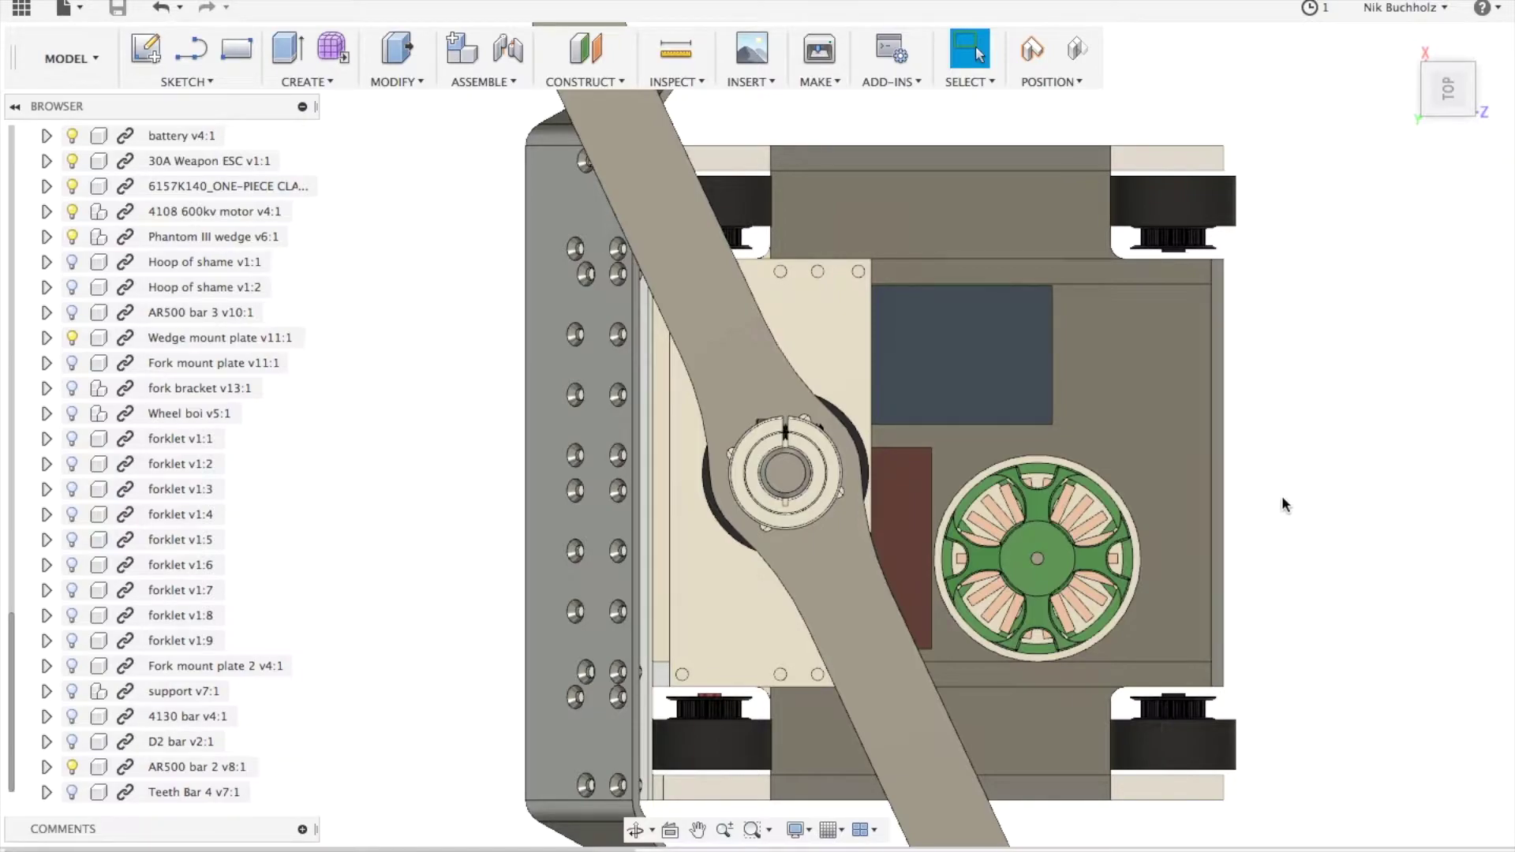
middle_drag(1285, 533, 1381, 302)
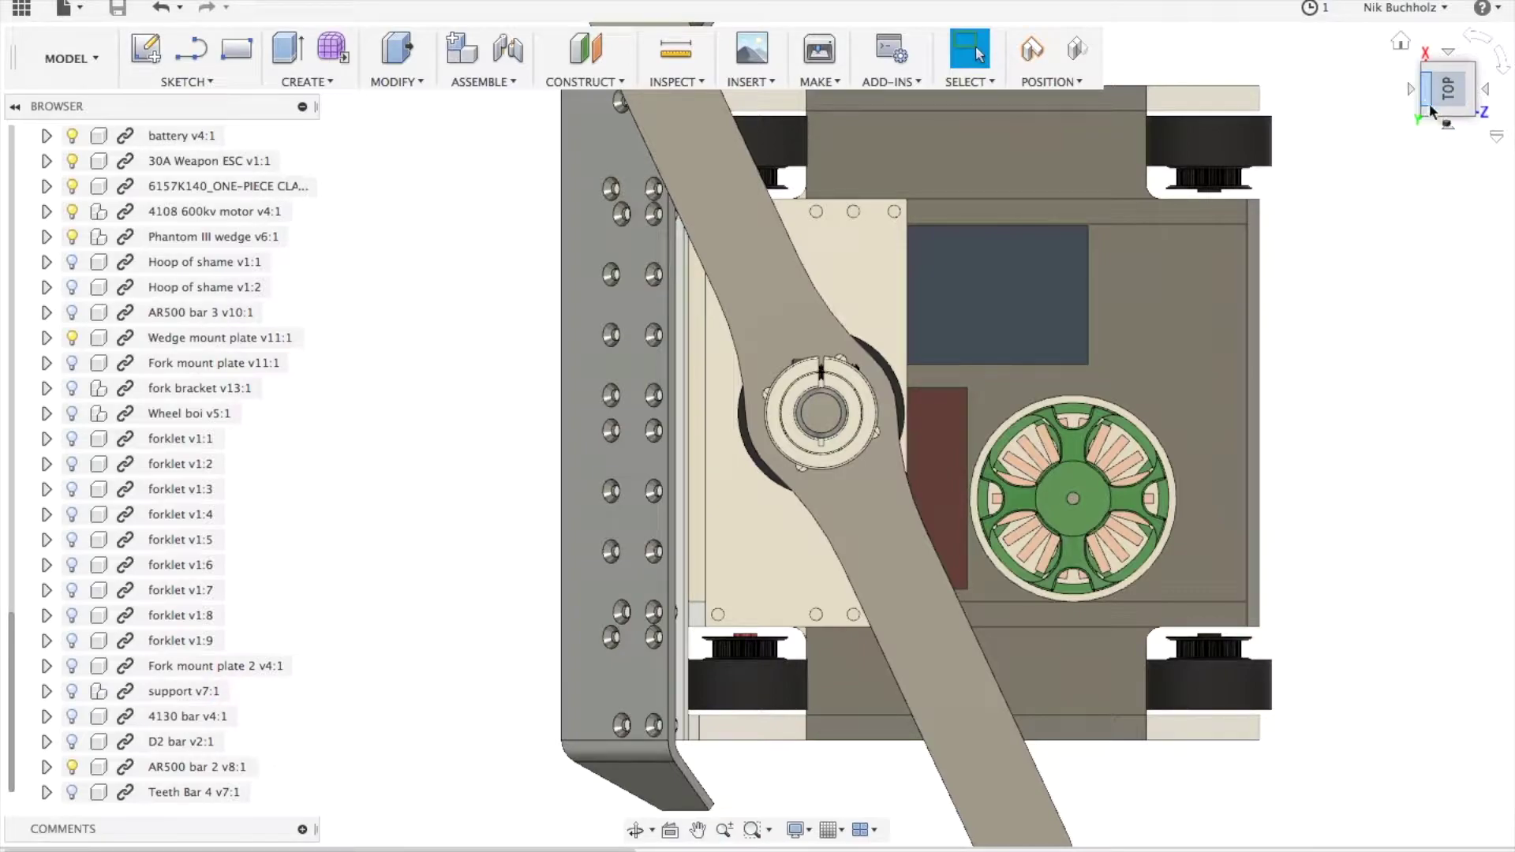
click(1472, 114)
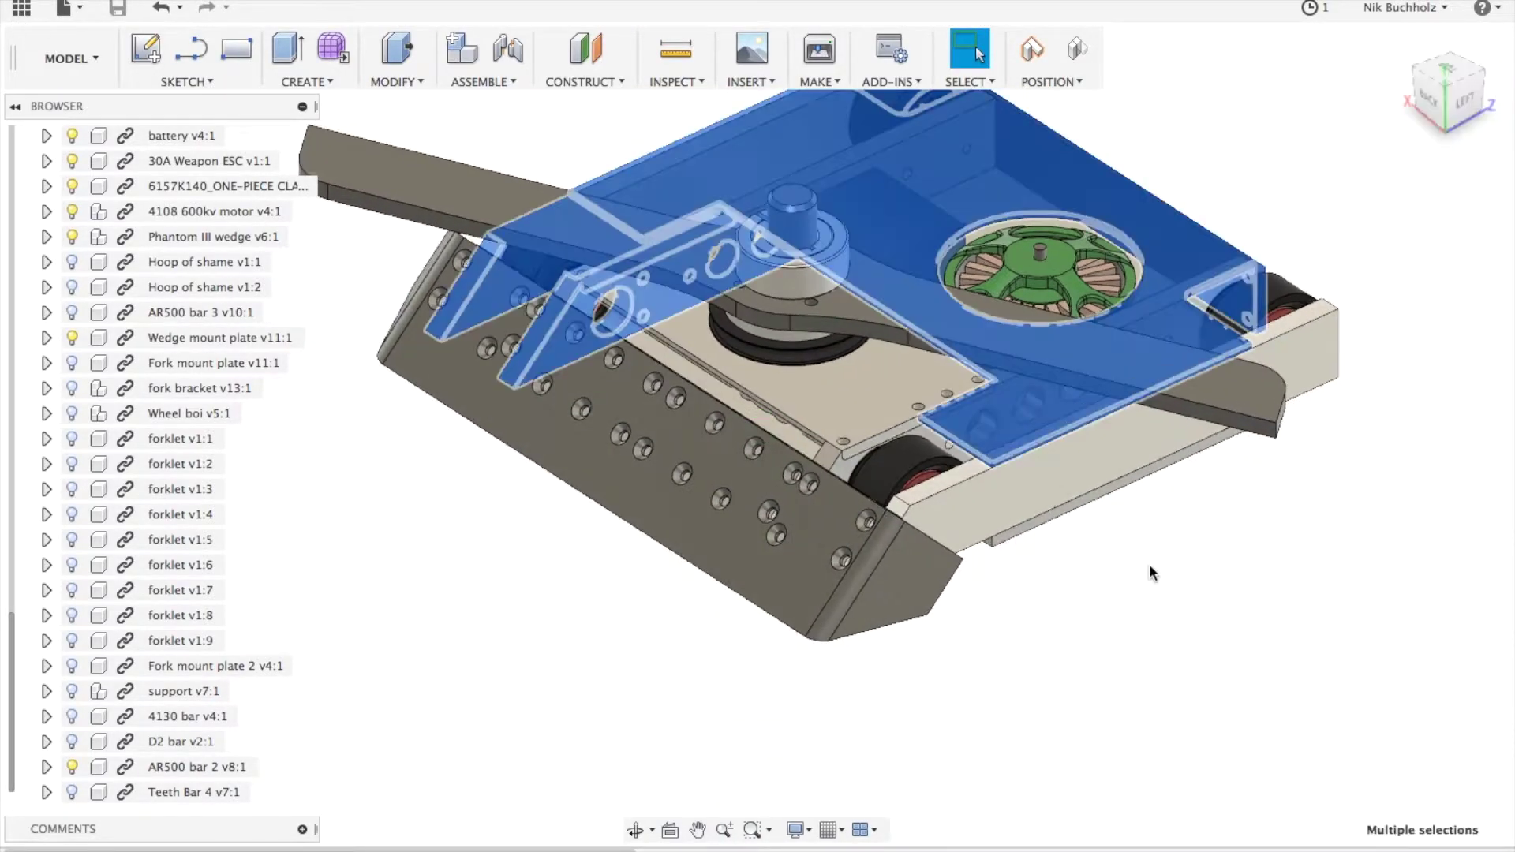
Hide the selected top plate and side brackets, then recentre and slightly orbit the robot
key(v)
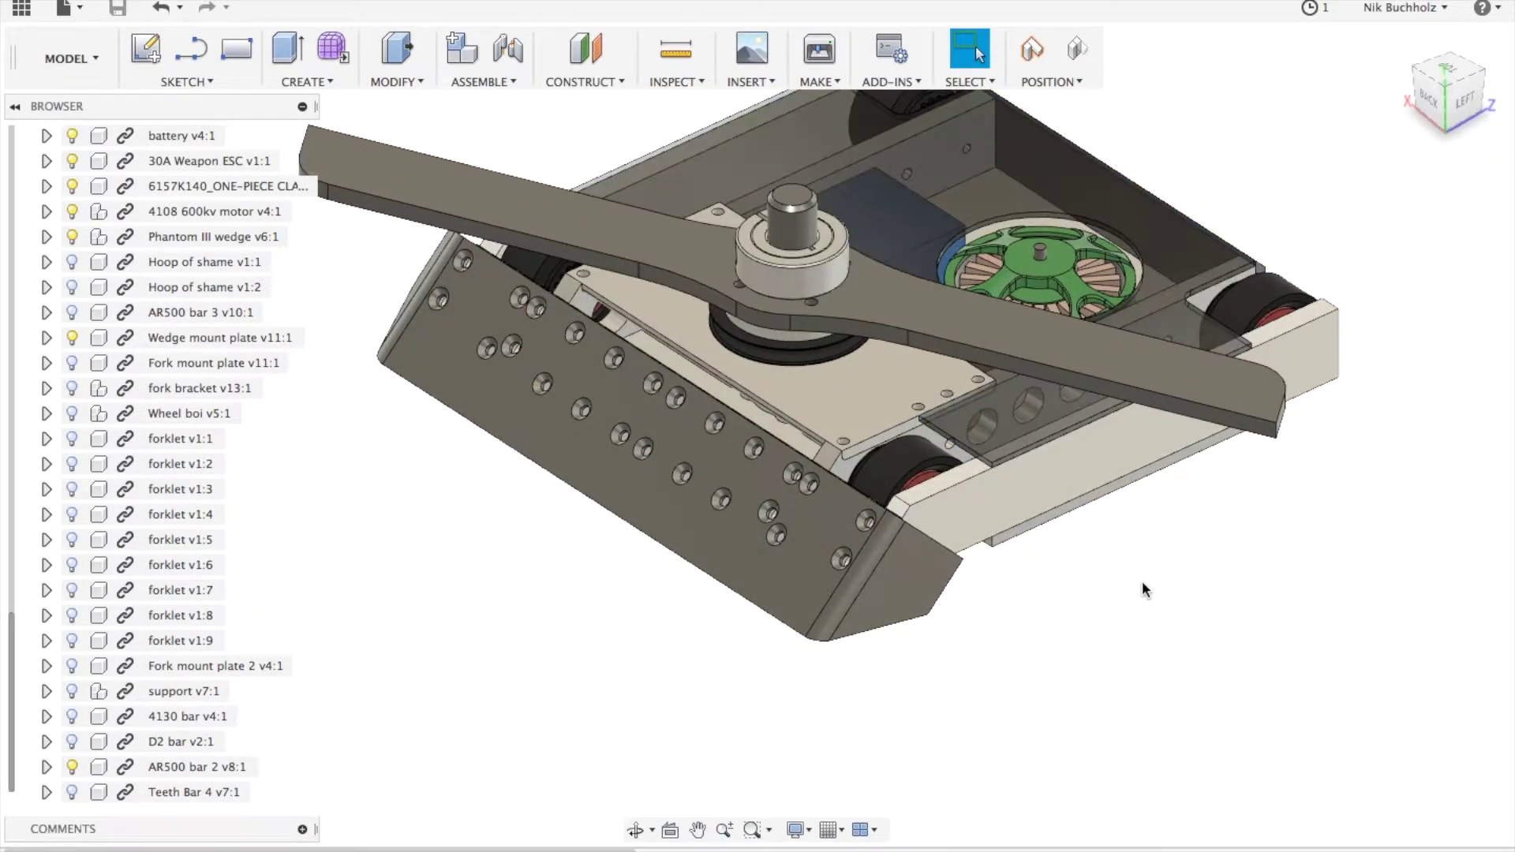
middle_drag(1142, 589, 1236, 717)
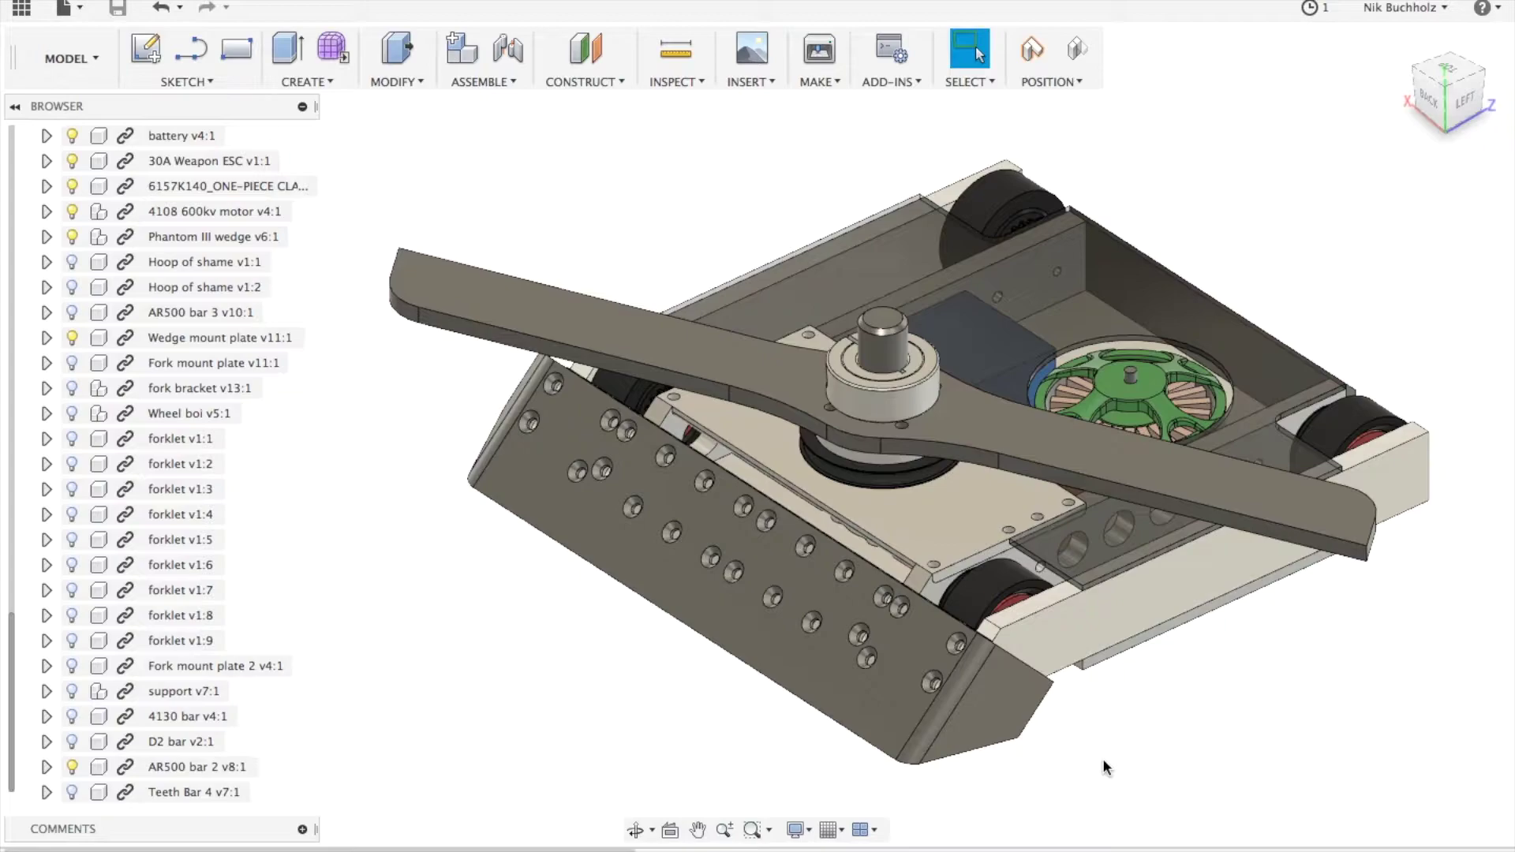
shift+middle_drag(1452, 67, 1450, 71)
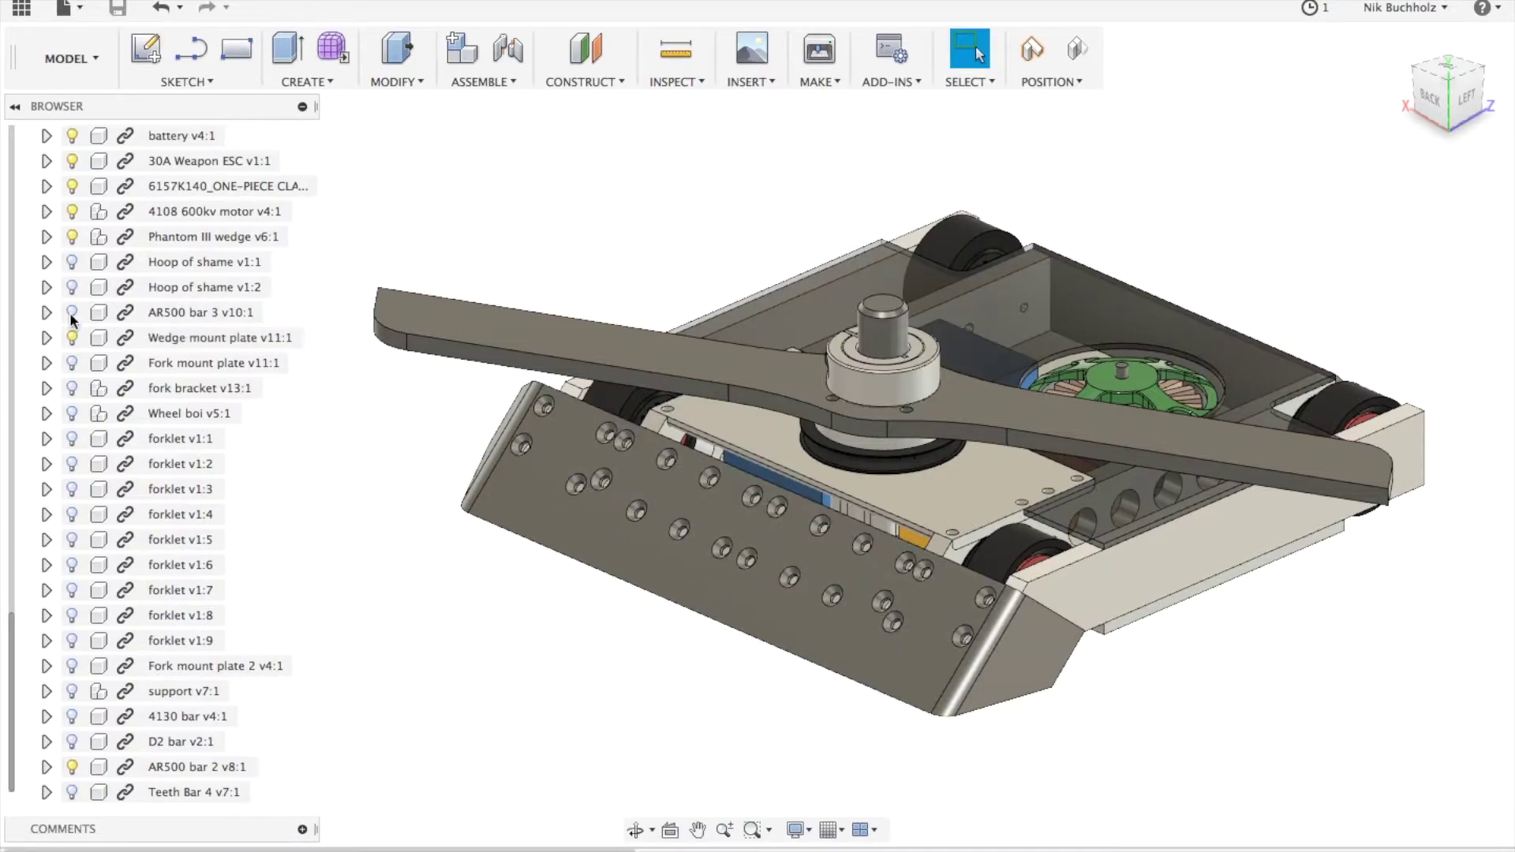
Turn off visibility of the Phantom III wedge in the Browser
click(72, 237)
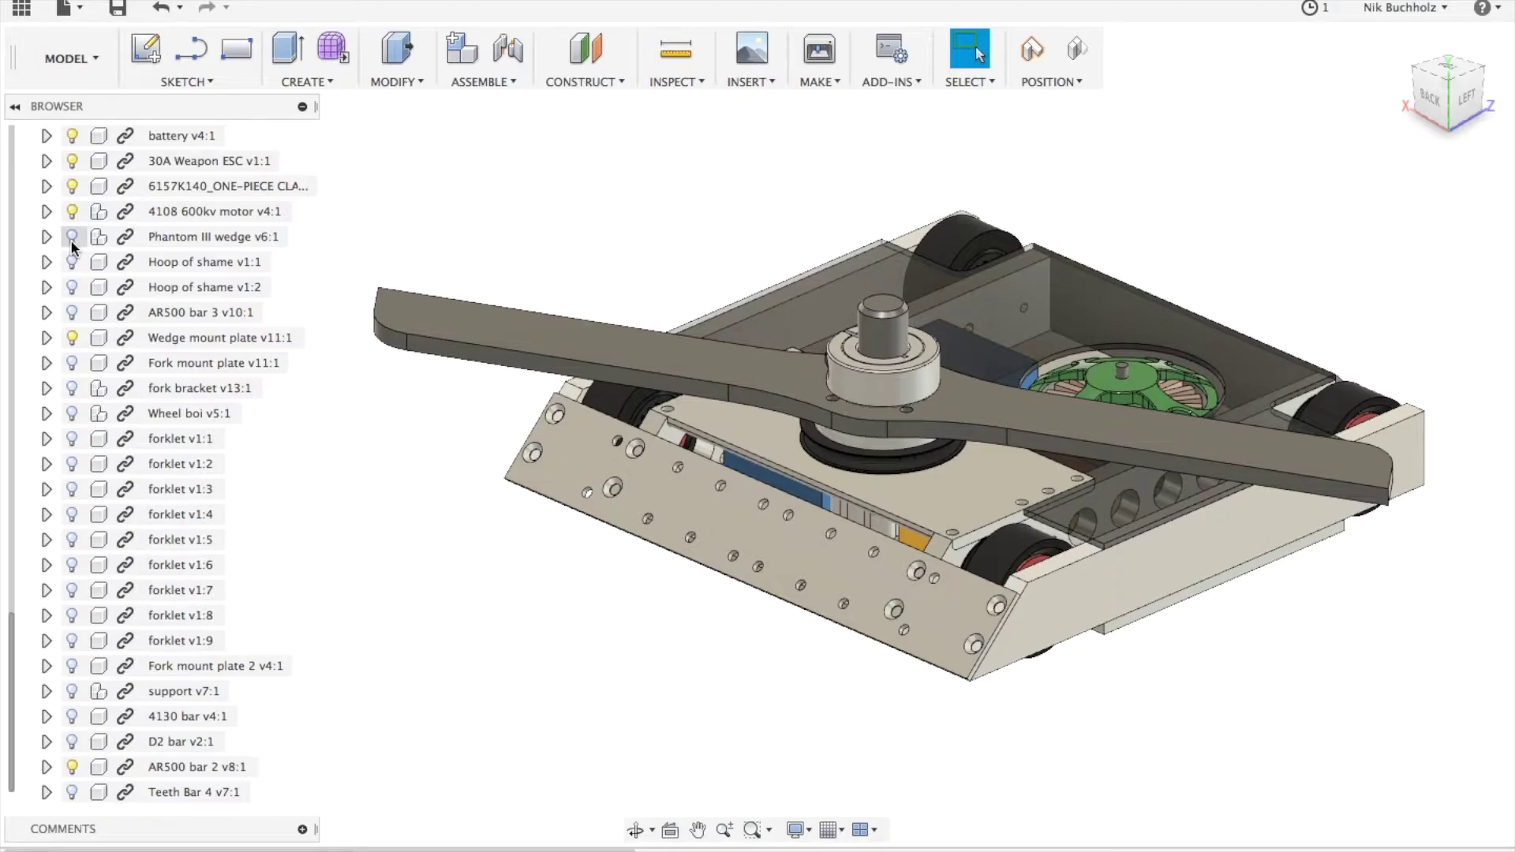
Hide the Wedge mount plate, zoom in from the back-left-top corner, and show forklet v1:1
click(72, 337)
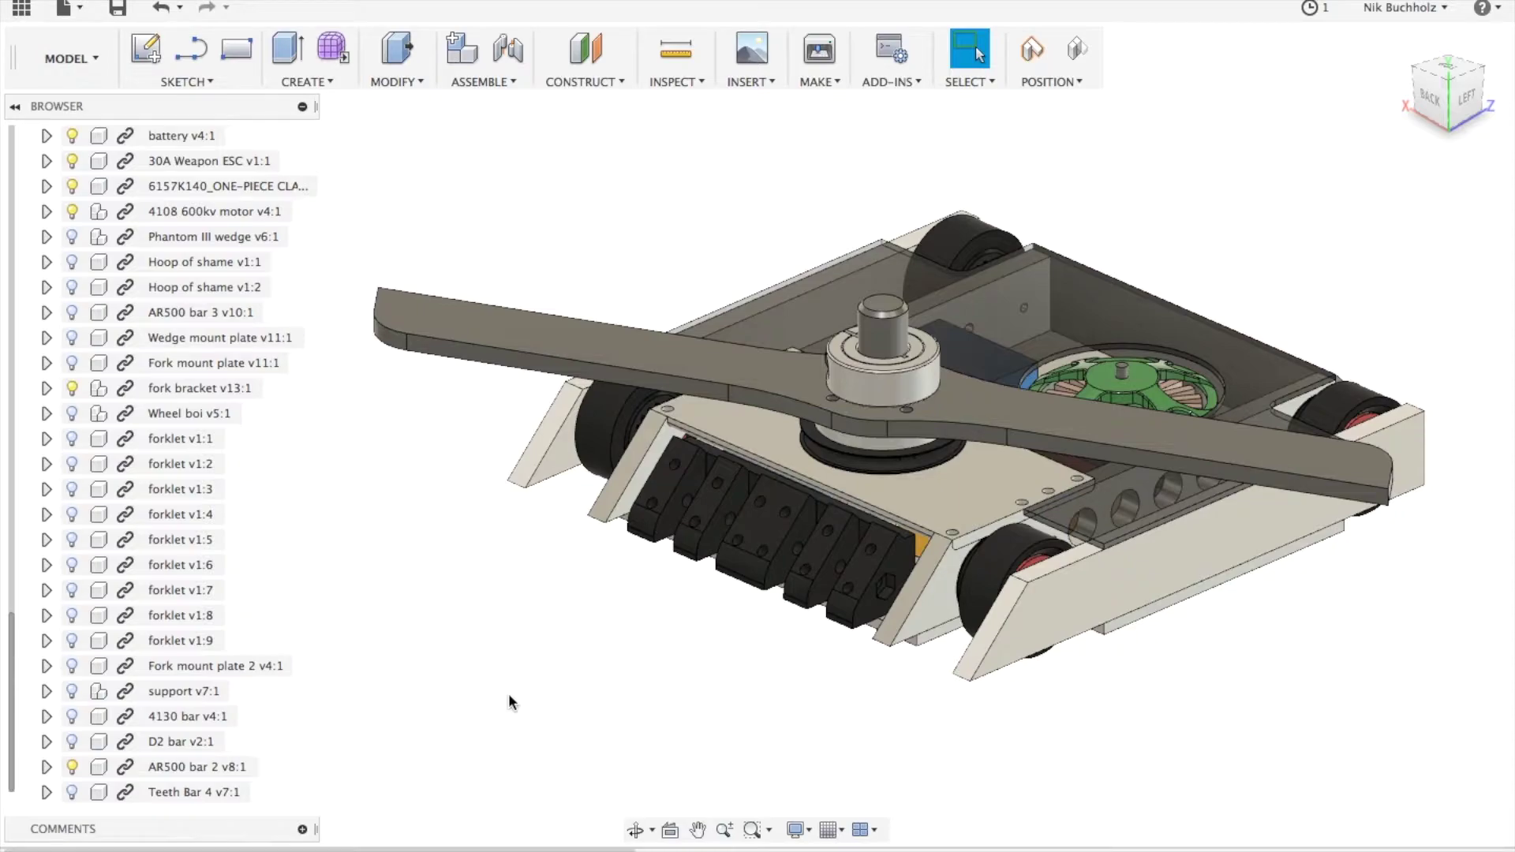
drag(1424, 83, 1487, 85)
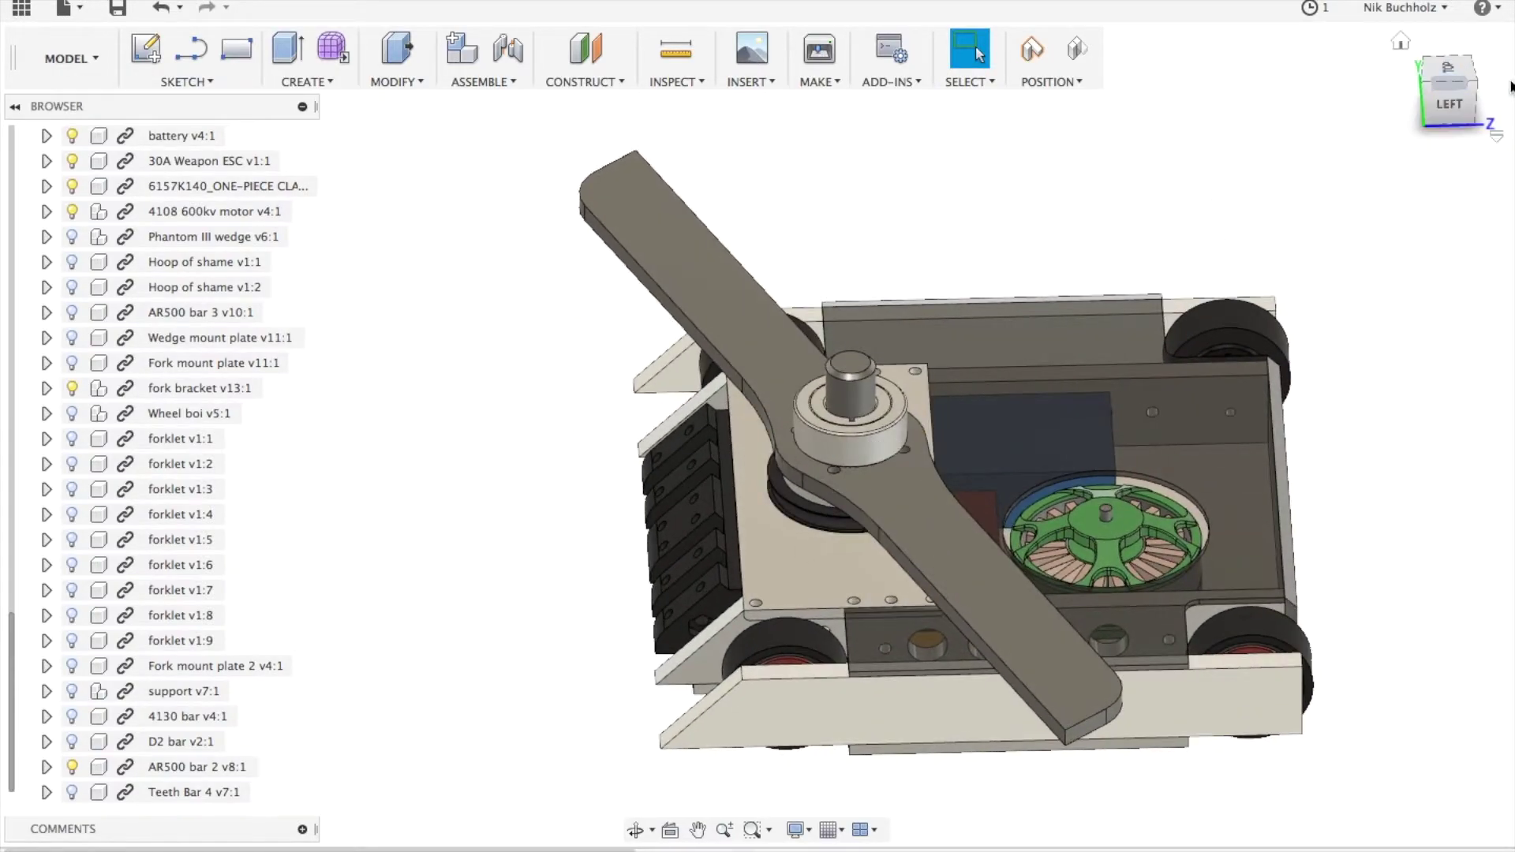
click(1422, 72)
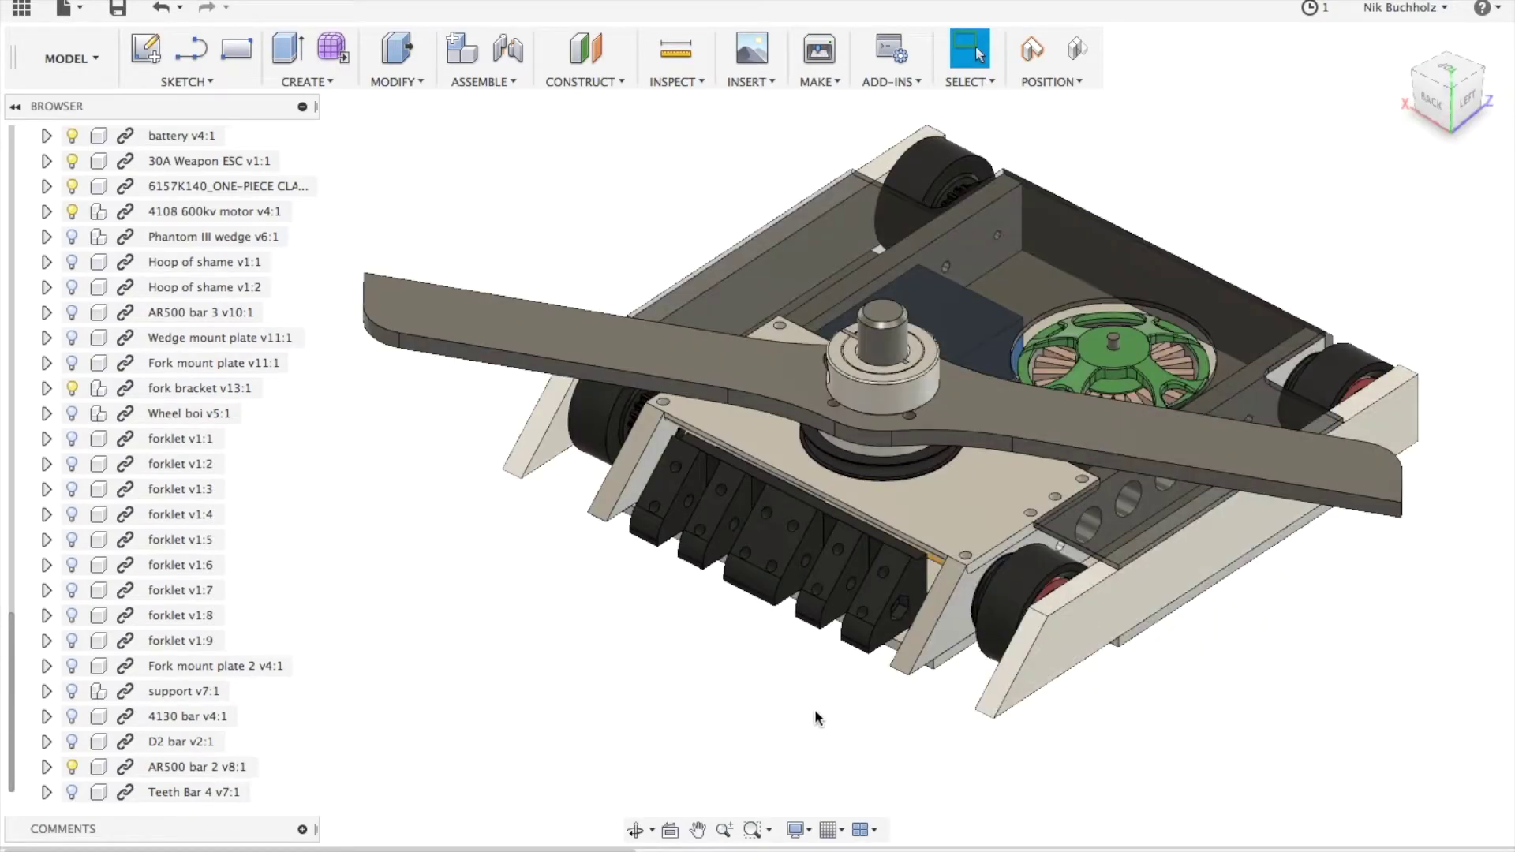
scroll(843, 702, up, 5)
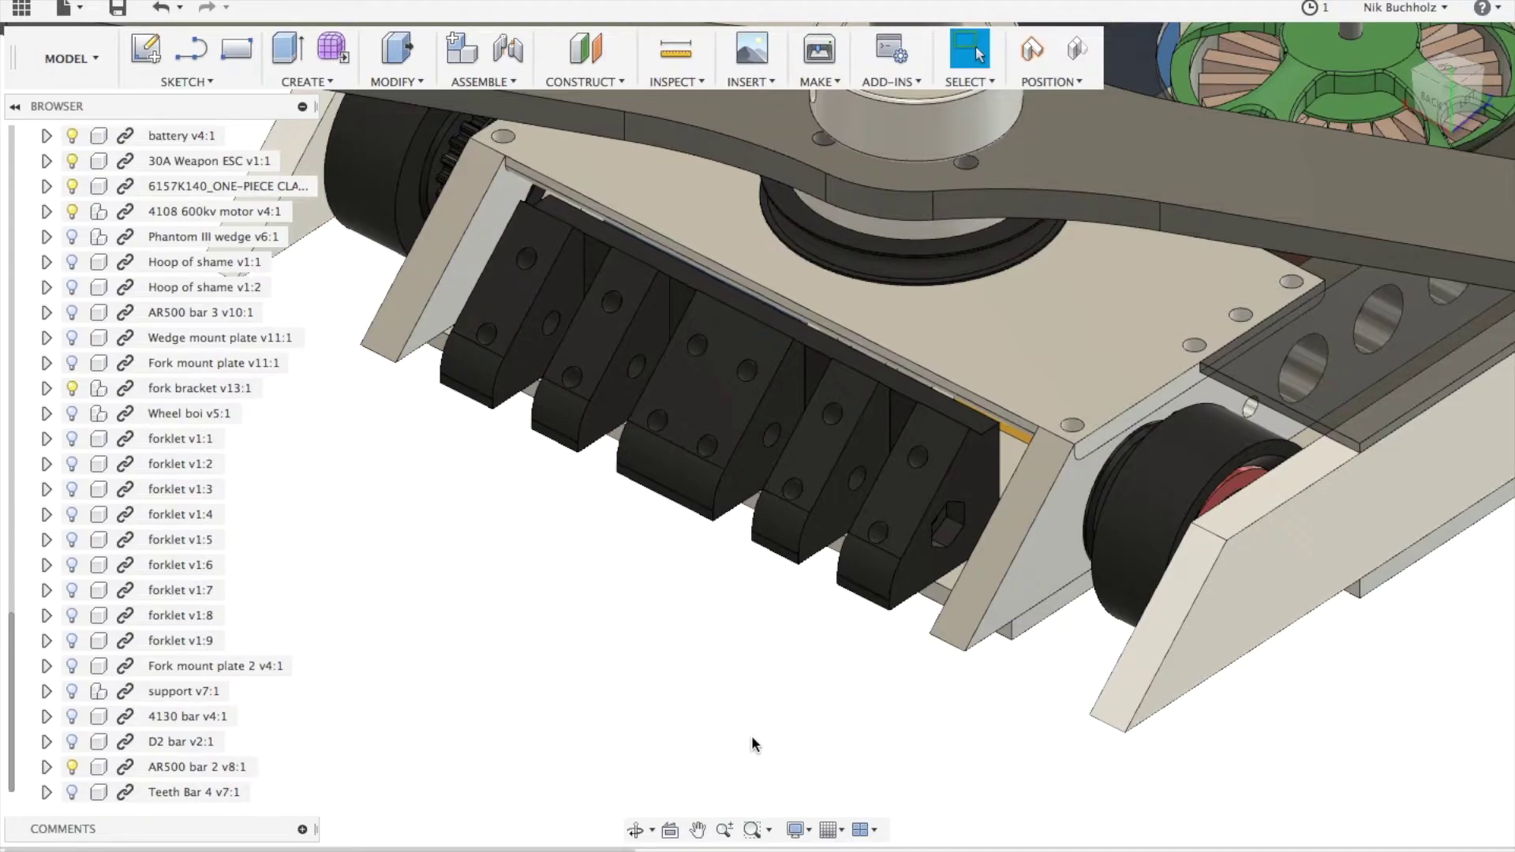
scroll(707, 641, down, 5)
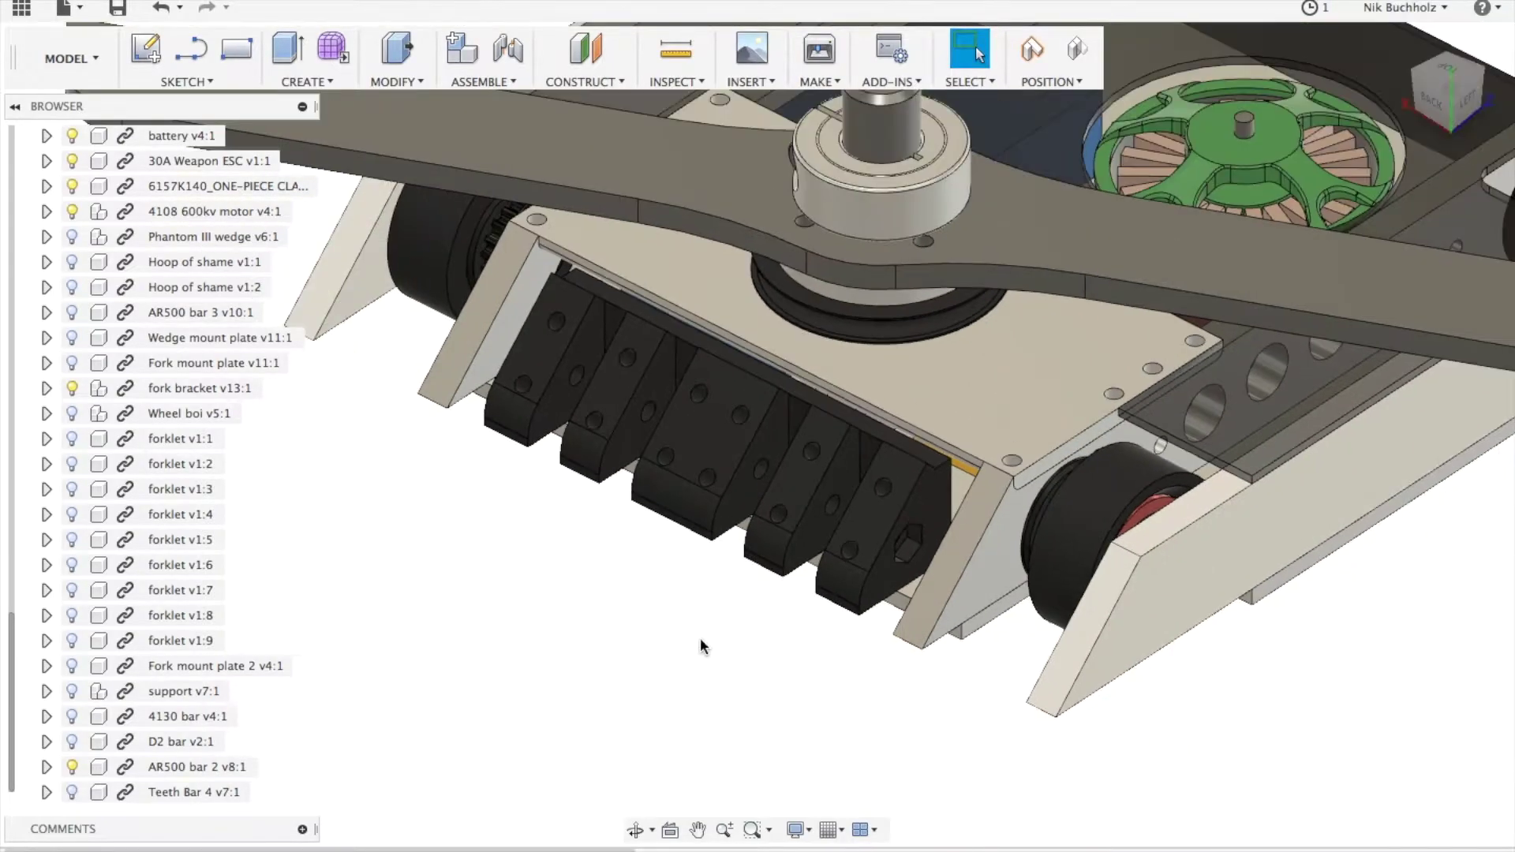
click(72, 438)
Show forklets v1:3, v1:4, v1:5, v1:7, v1:8 and v1:9, then zoom out
click(73, 489)
click(72, 514)
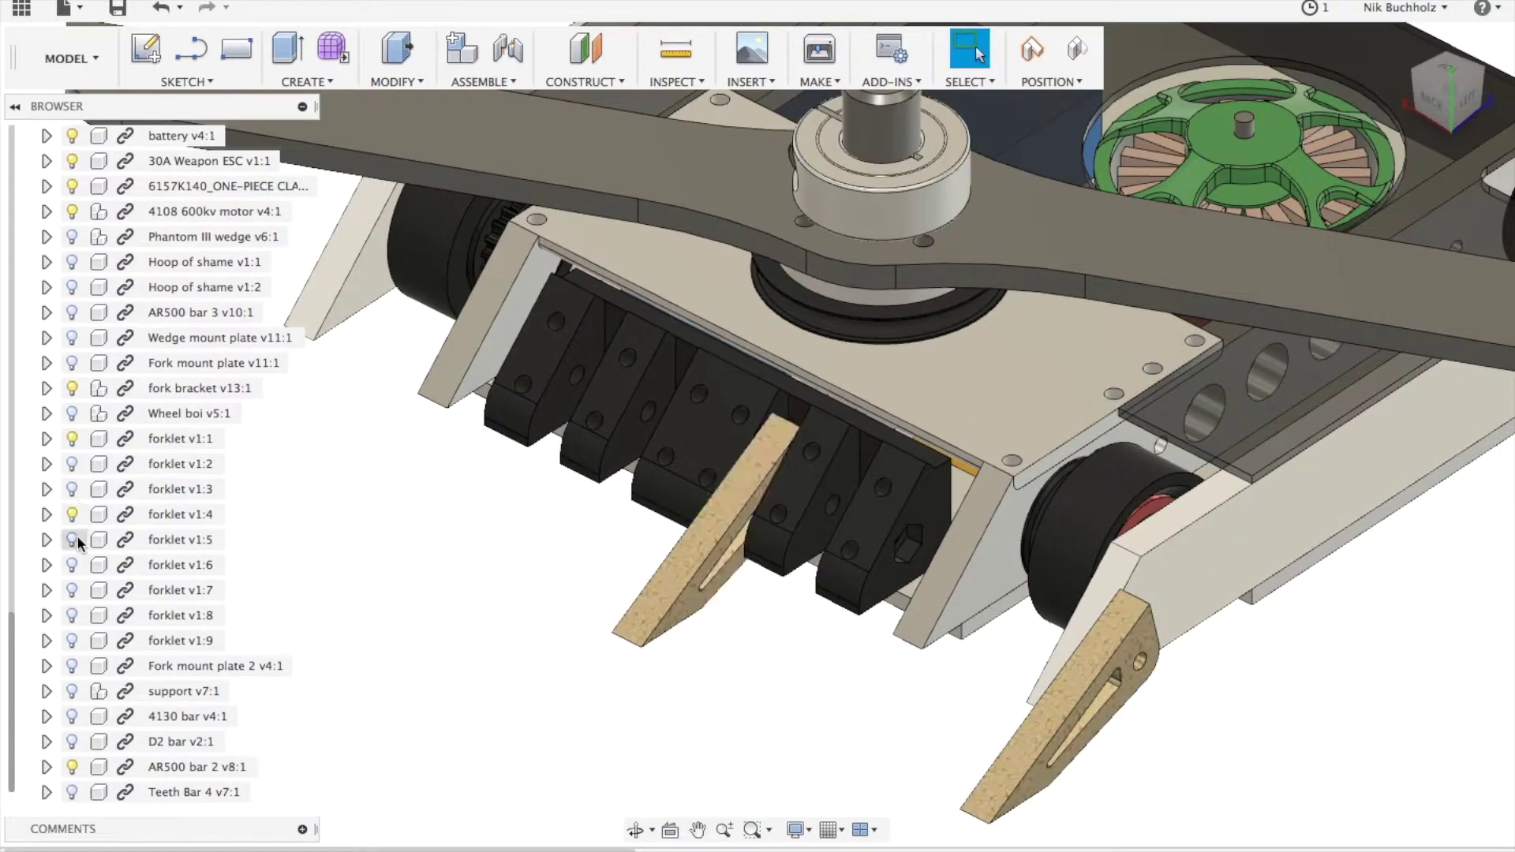
click(73, 539)
click(72, 590)
click(72, 616)
click(72, 640)
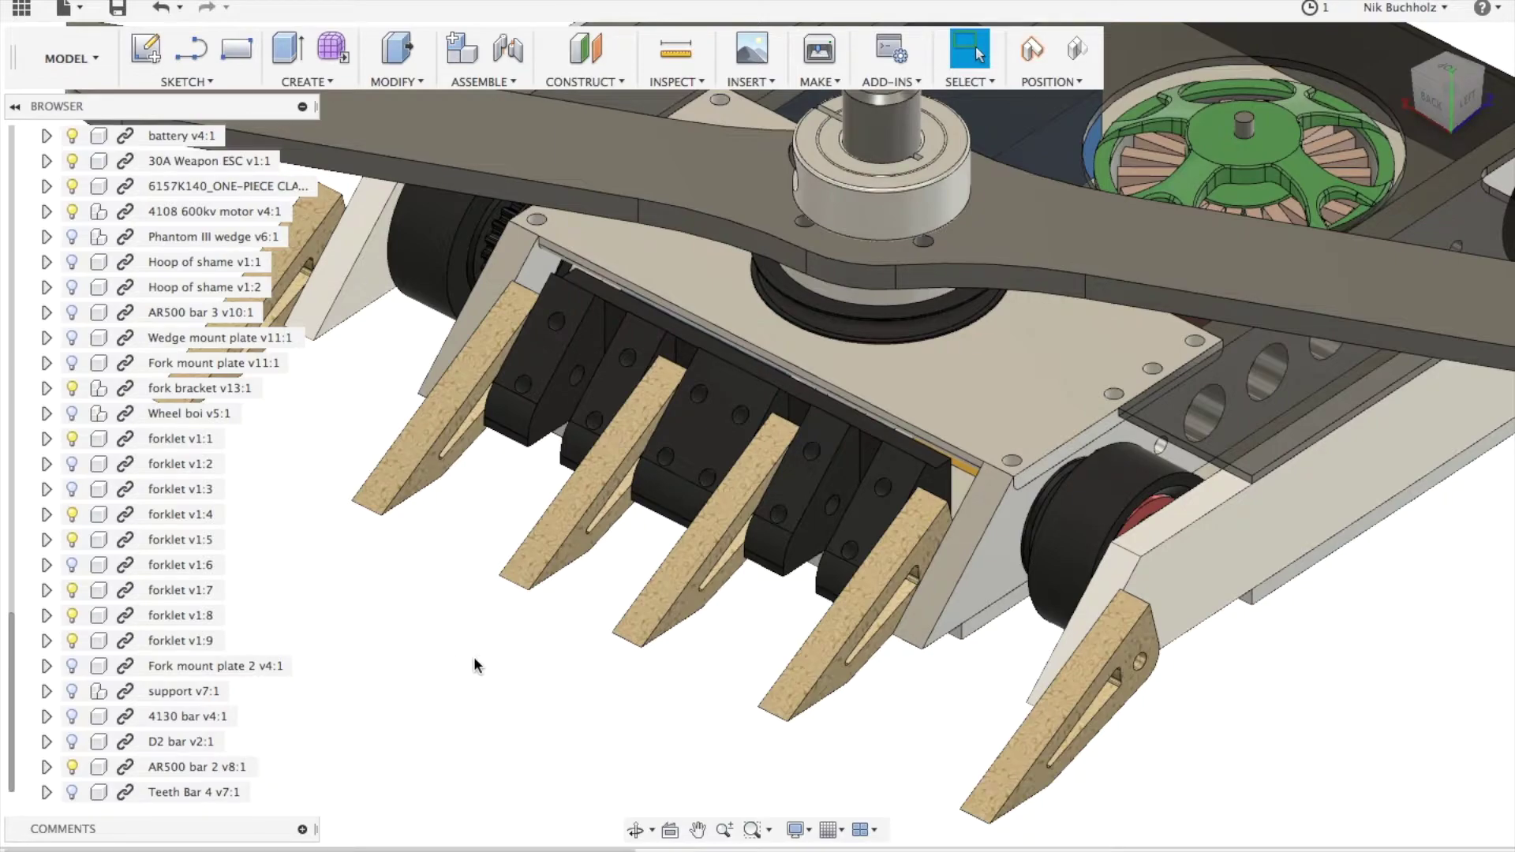
scroll(467, 655, down, 5)
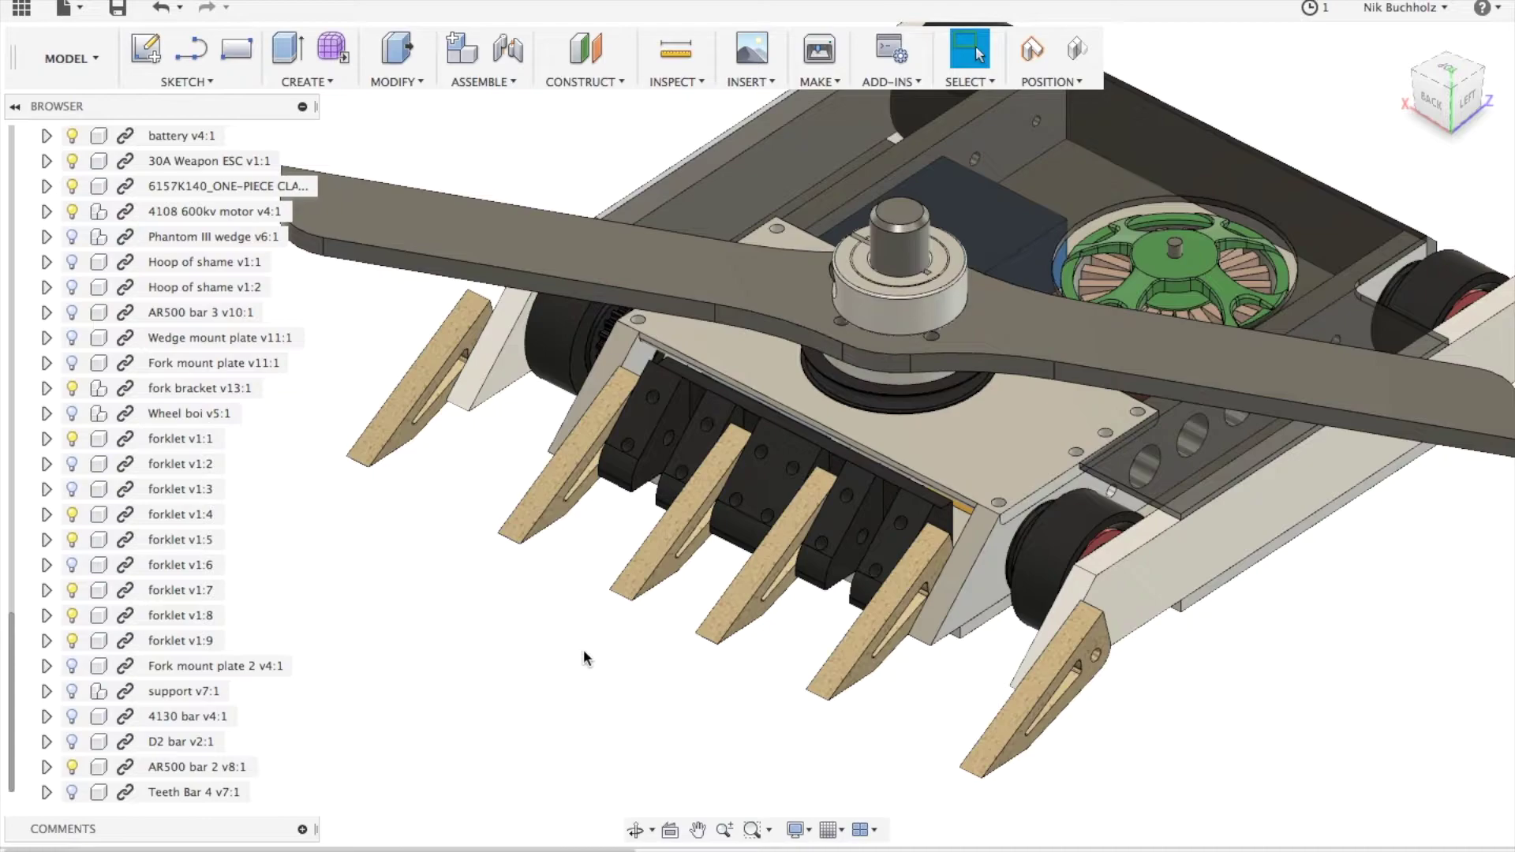
Show Fork mount plate 2 and bring up the context menu for forklet v1:1
click(70, 666)
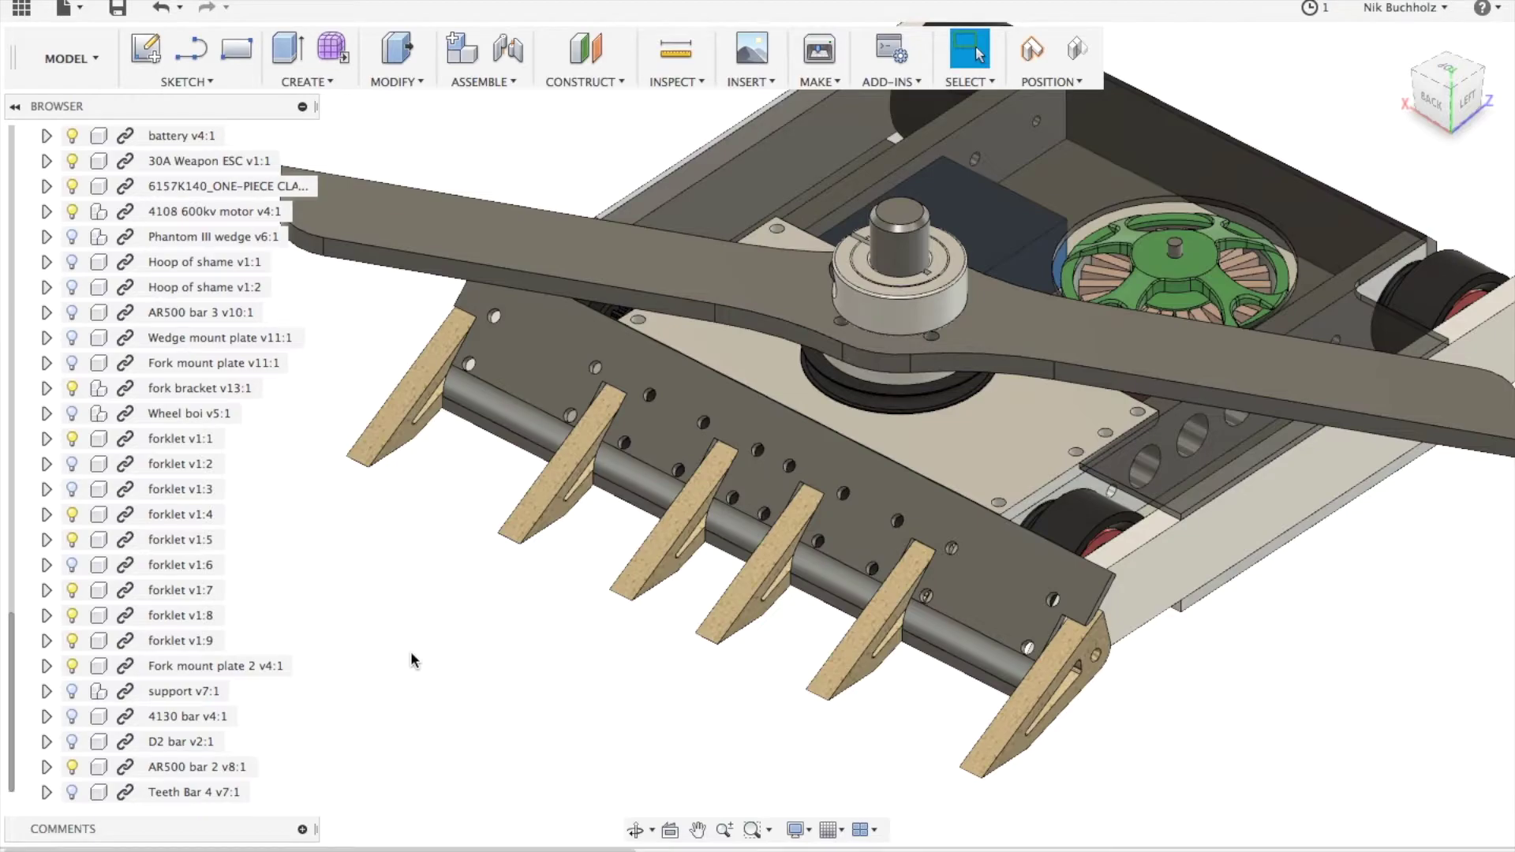
right_click(196, 438)
Start Move/Copy on forklet v1:1 with its pivot as rotation axis, viewed from the left
click(300, 8)
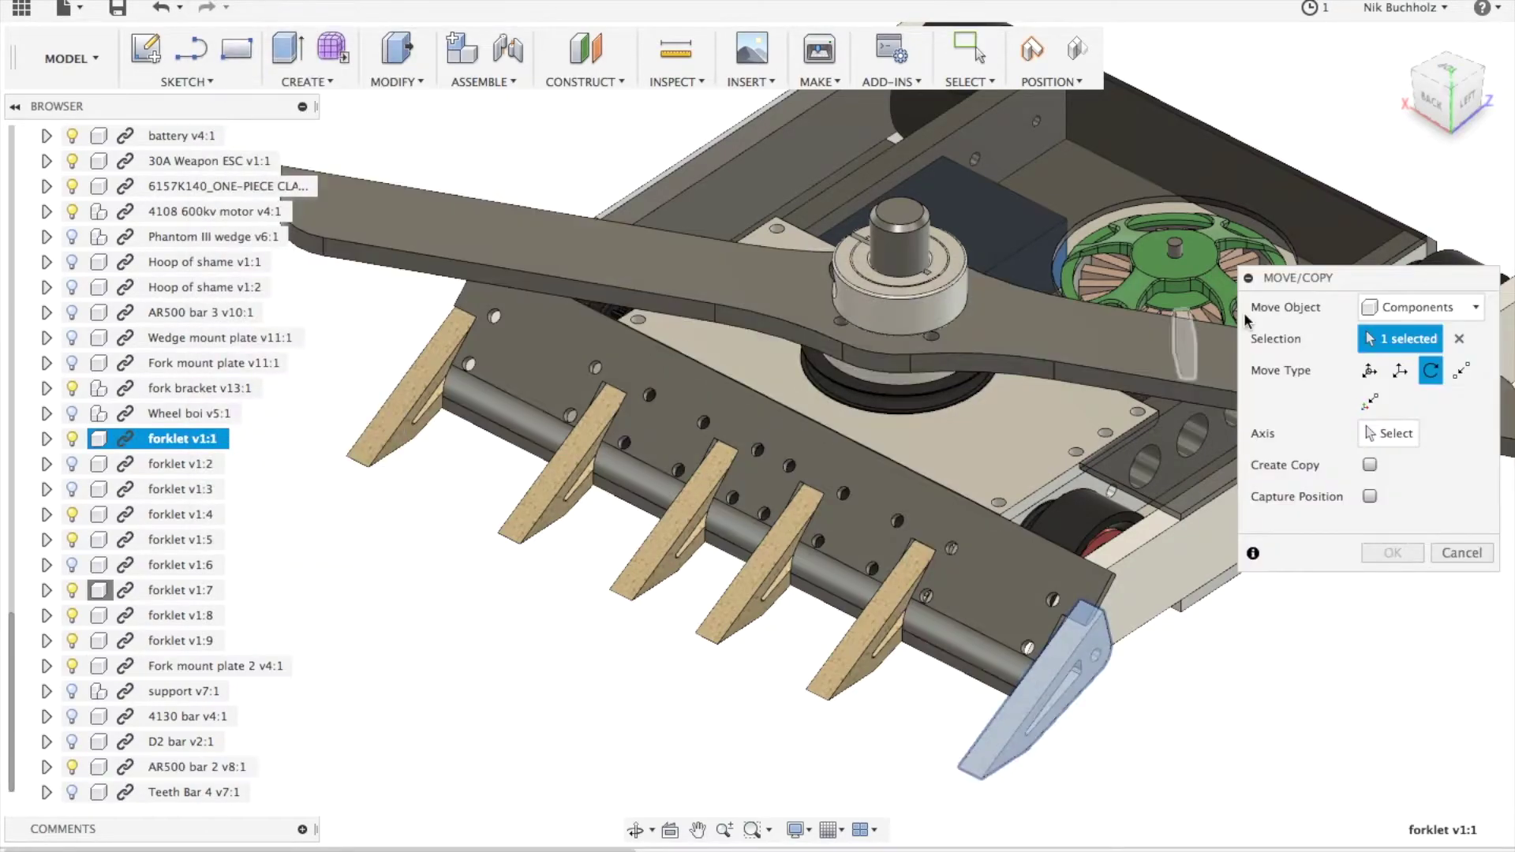
scroll(1117, 670, up, 3)
click(1085, 642)
click(1448, 88)
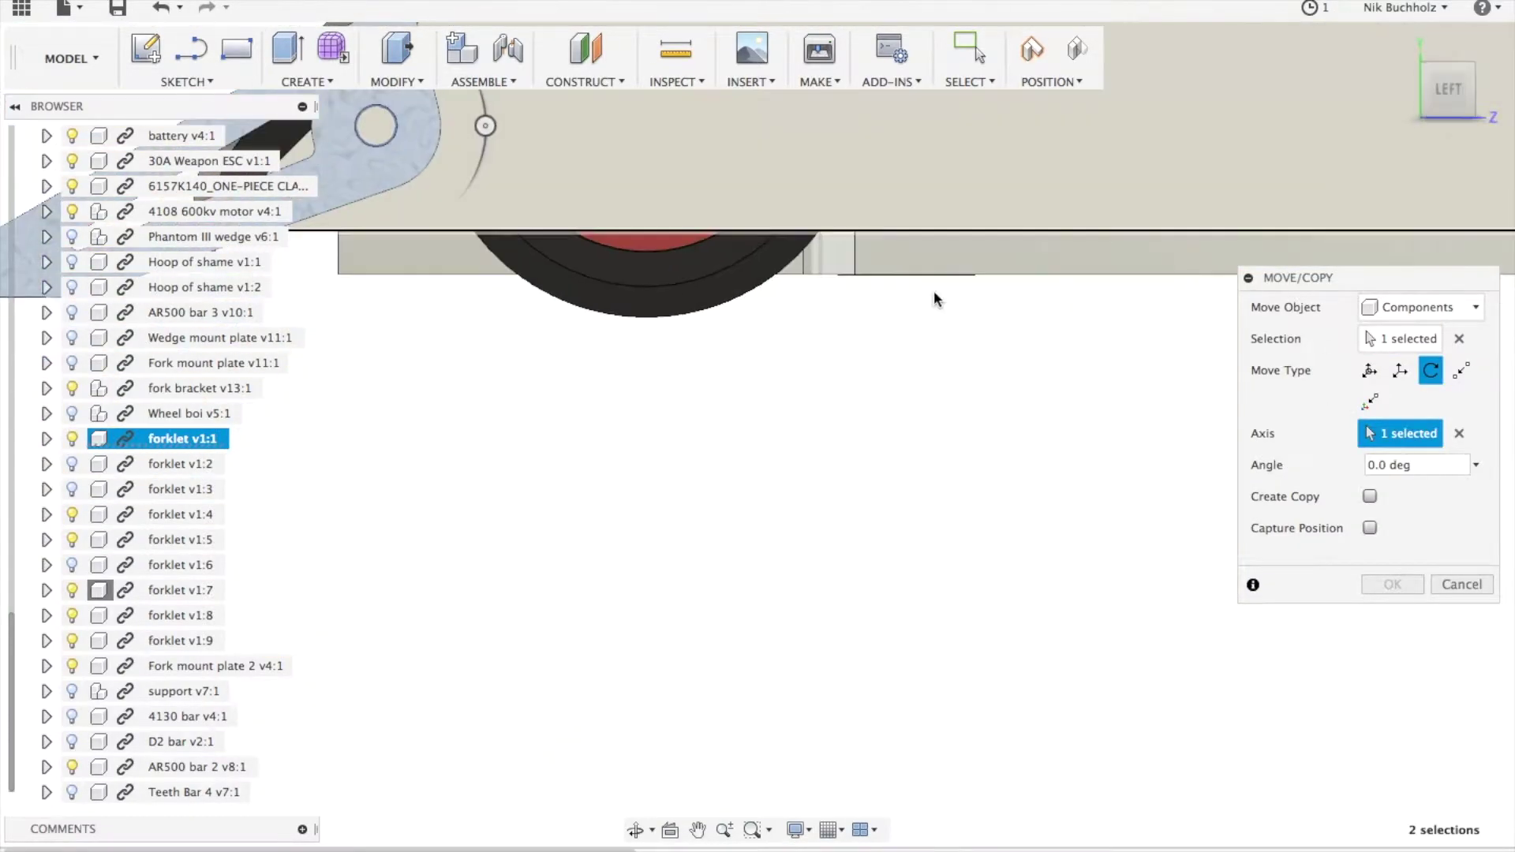
middle_drag(935, 290, 1242, 719)
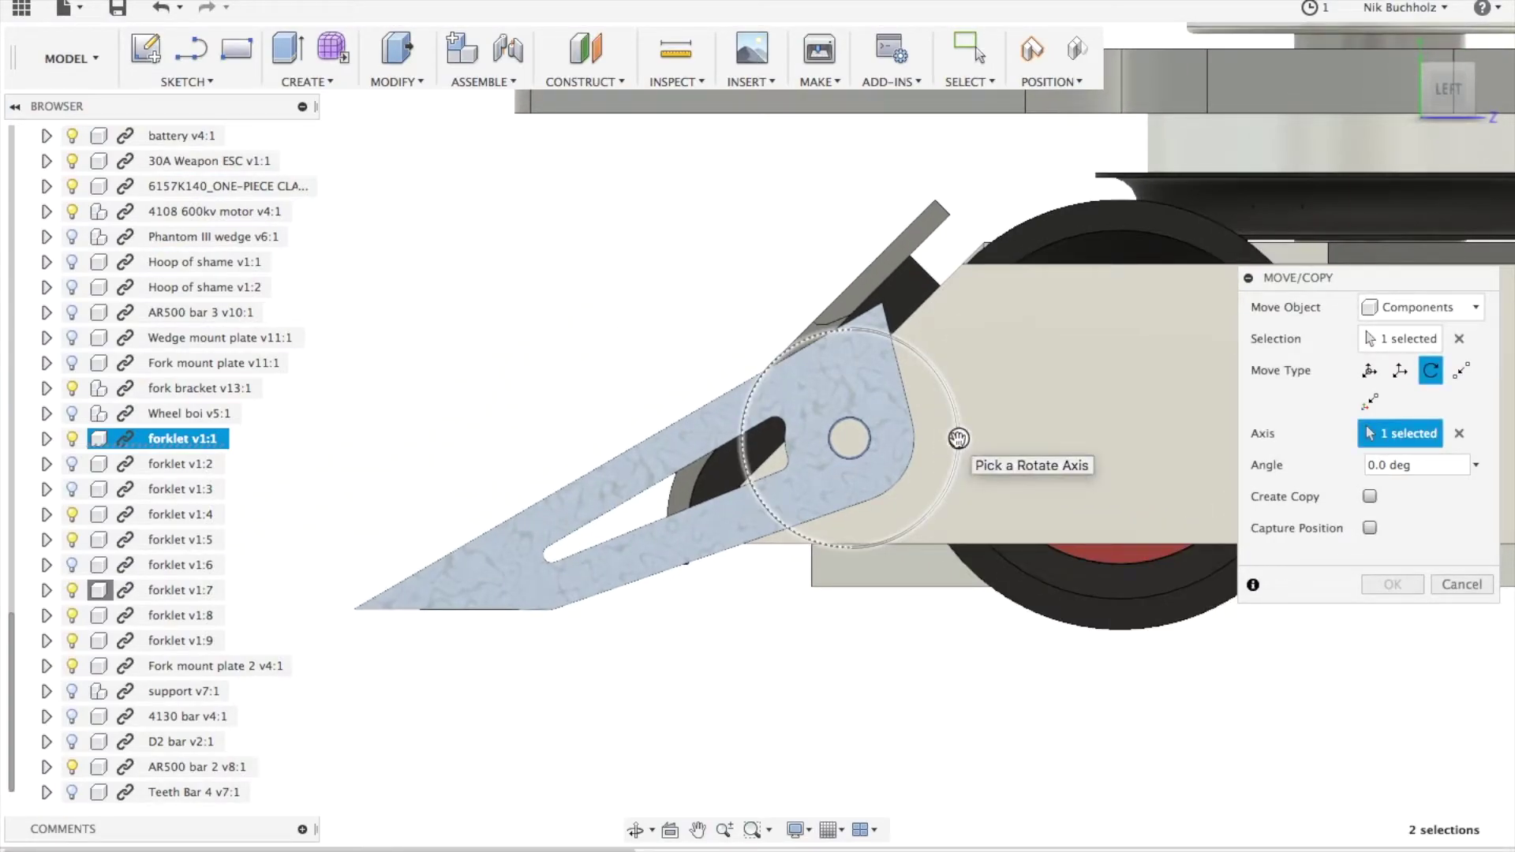
Trial-rotate the forklet to steeper angles, then hide AR500 bar 2 and show AR500 bar 3
mouse_move(957, 439)
mouse_down()
mouse_move(959, 453)
mouse_move(965, 435)
mouse_up()
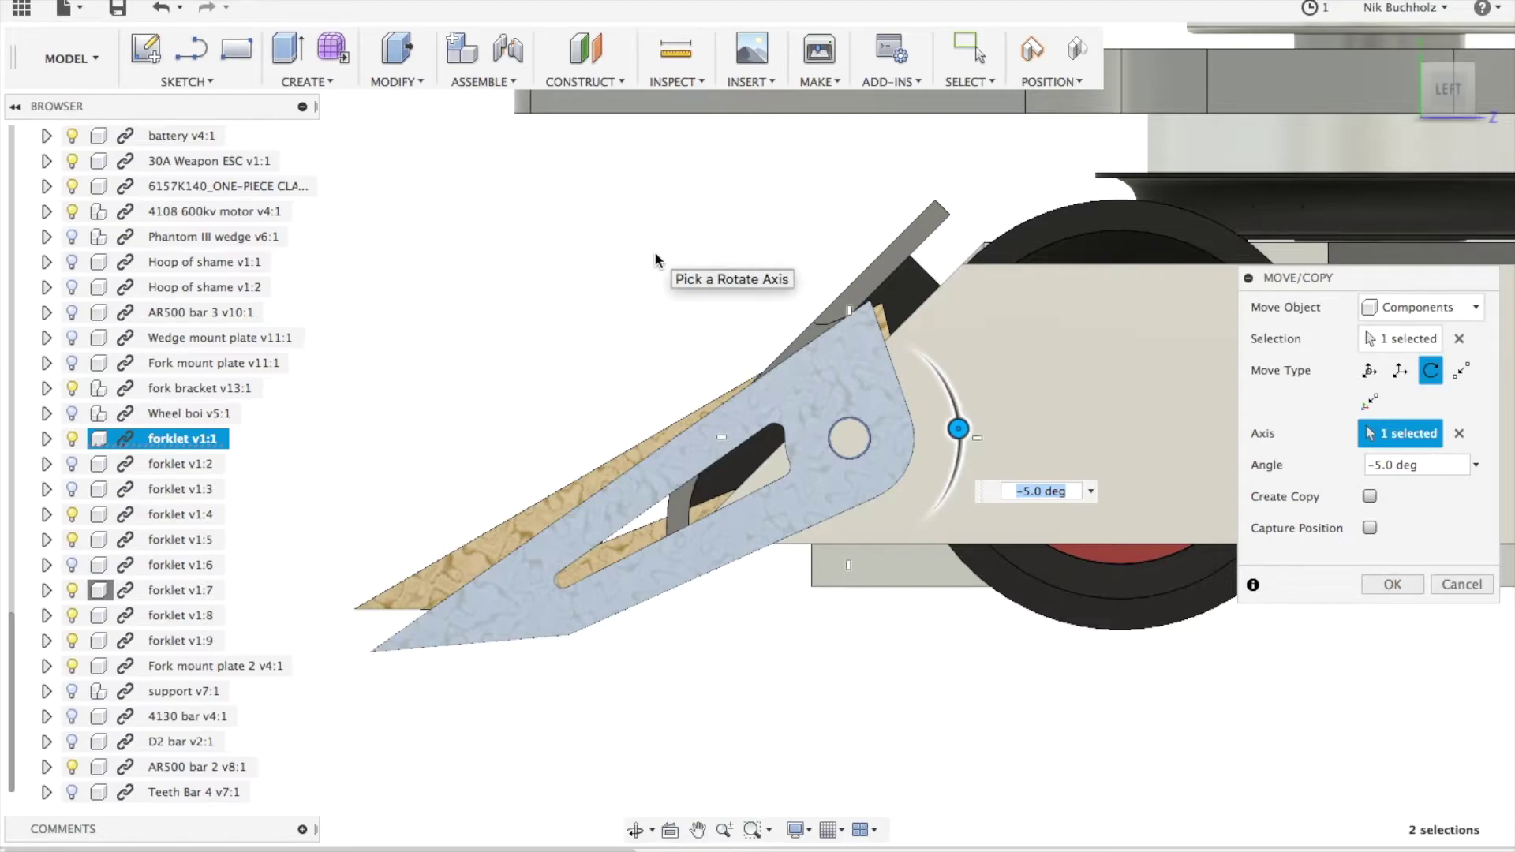
drag(957, 429, 948, 484)
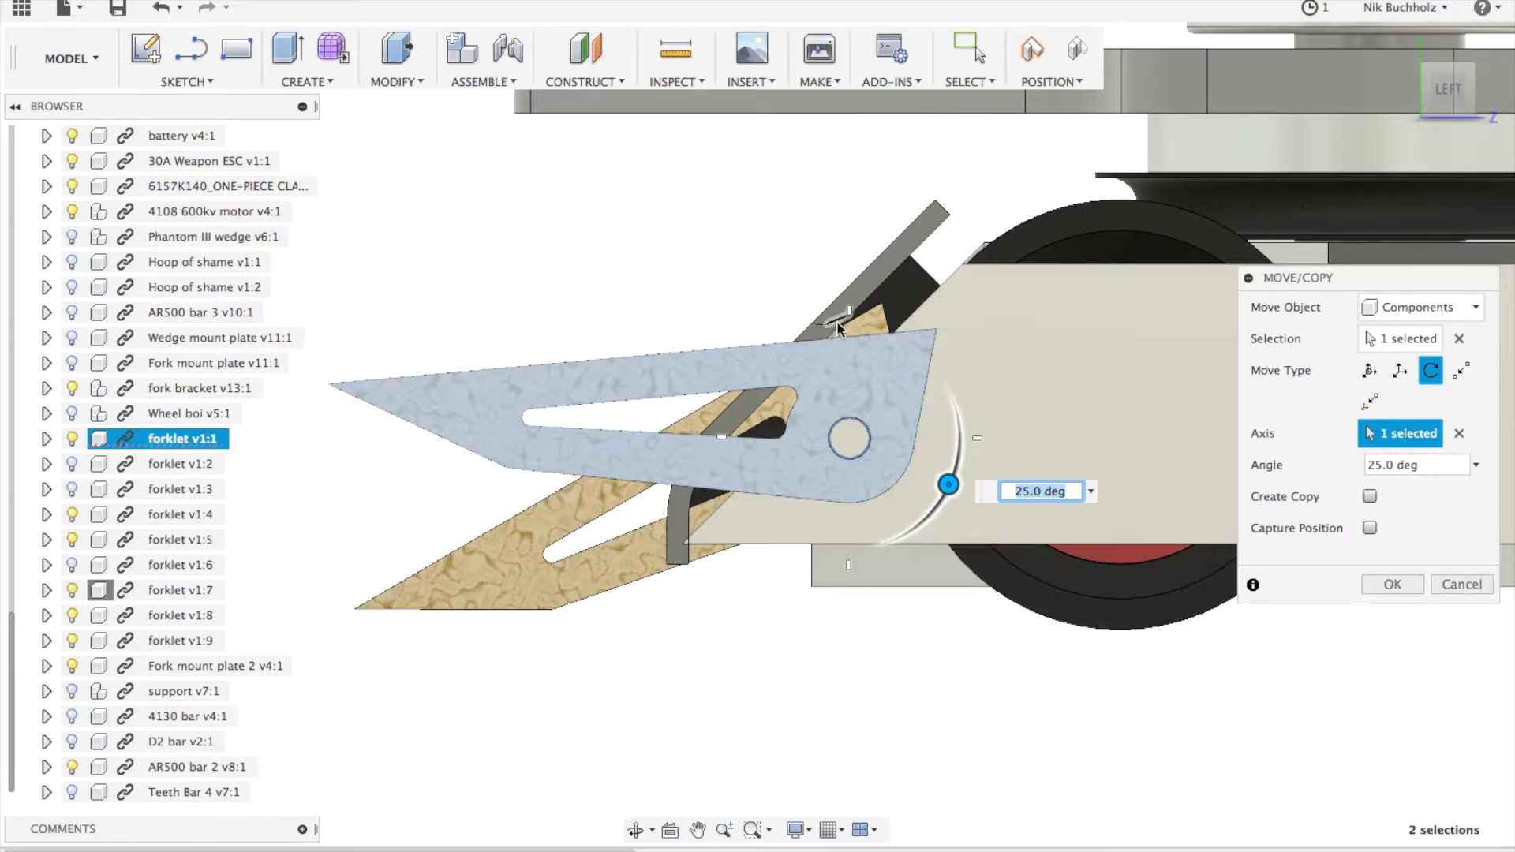
drag(948, 484, 943, 549)
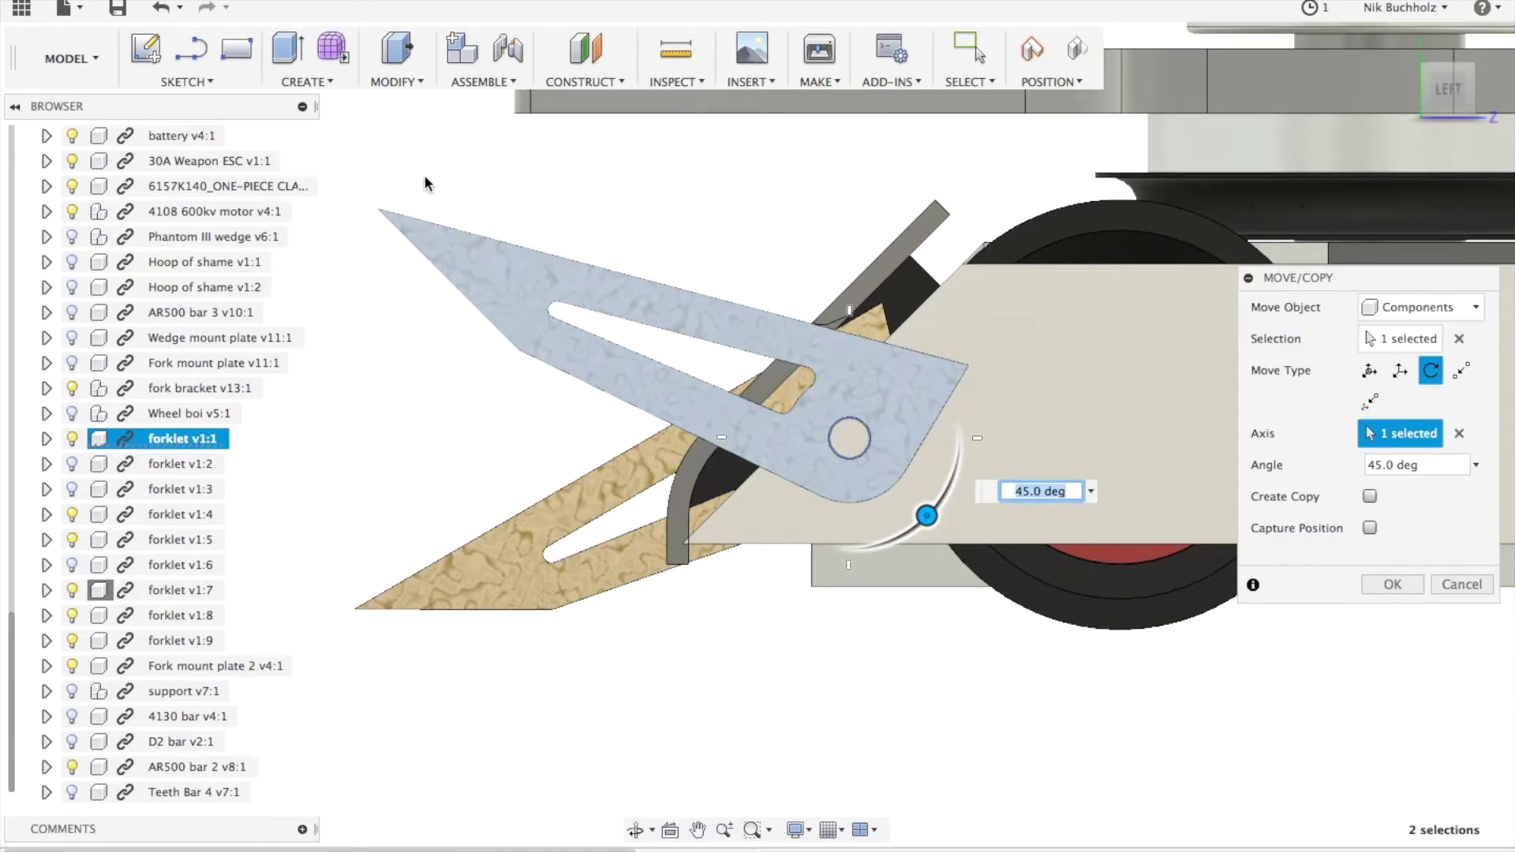
middle_drag(779, 612, 874, 673)
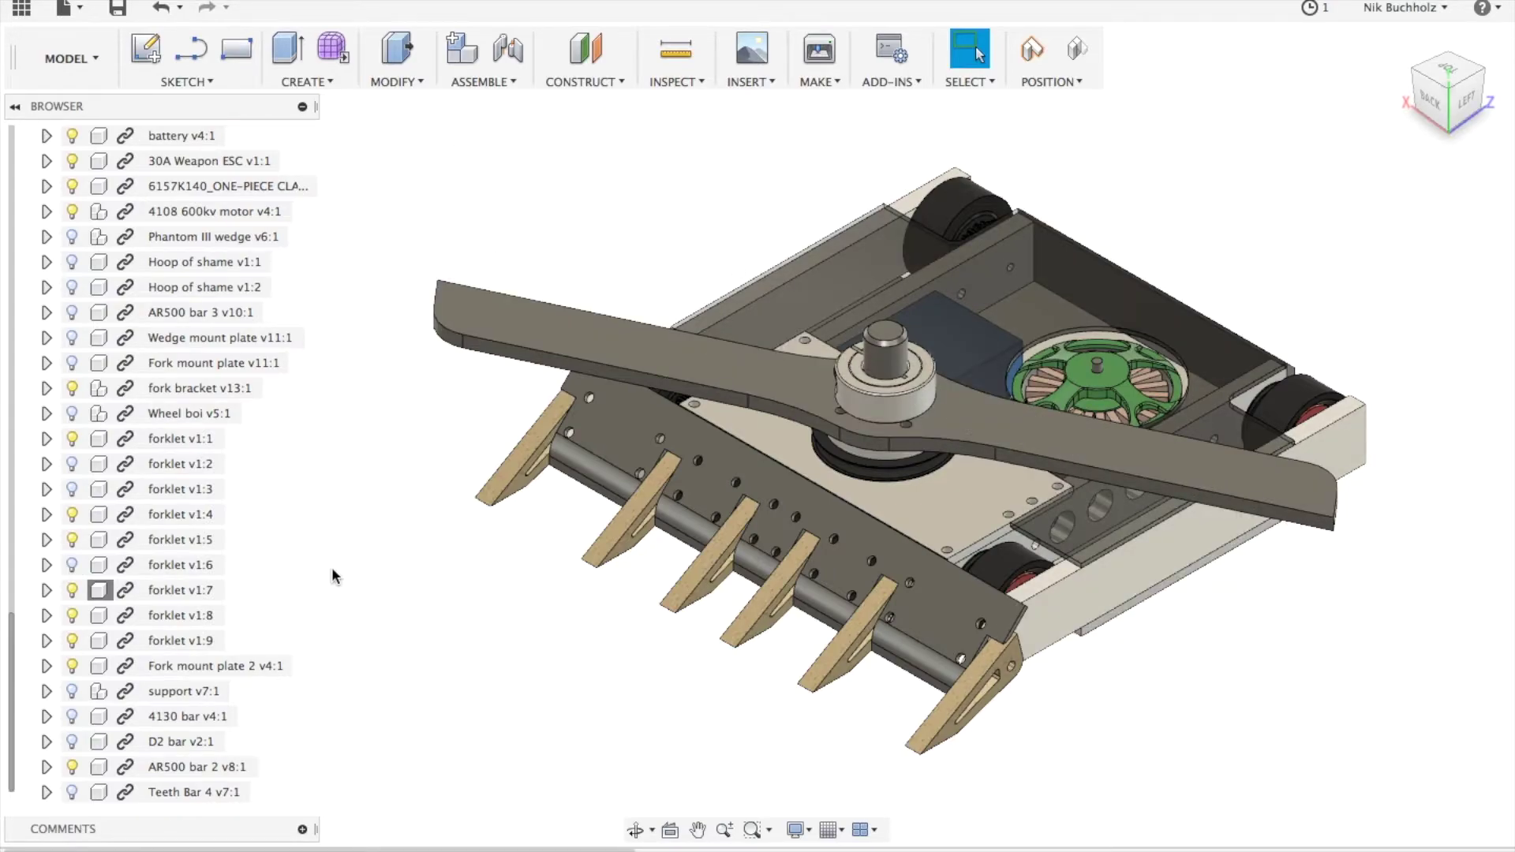
click(72, 766)
click(72, 311)
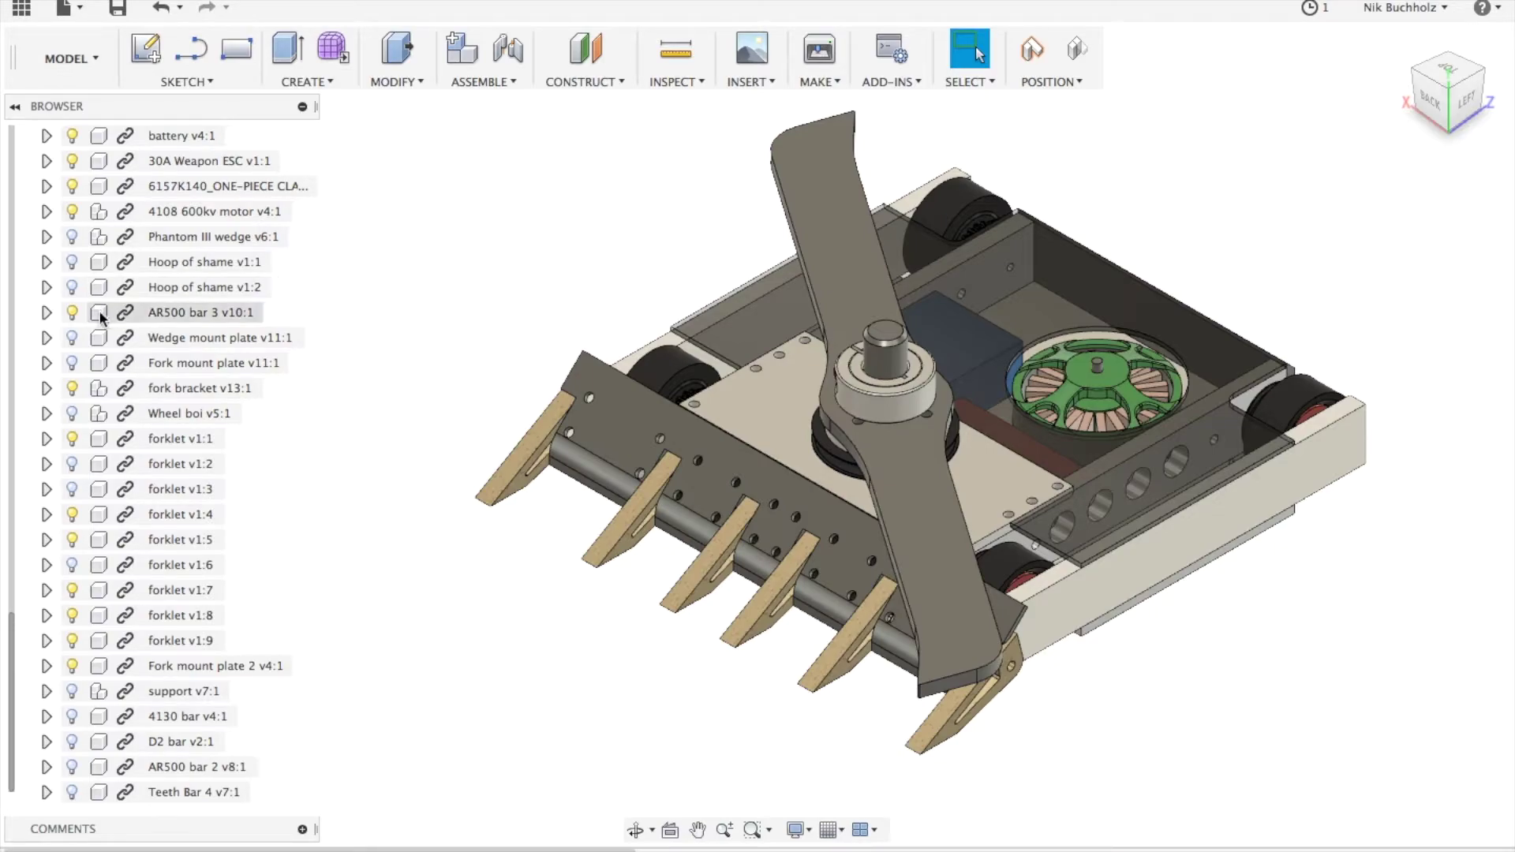
Hide AR500 bar 3, show the curved 4130 bar, and orbit above and back to isometric
click(71, 311)
click(72, 715)
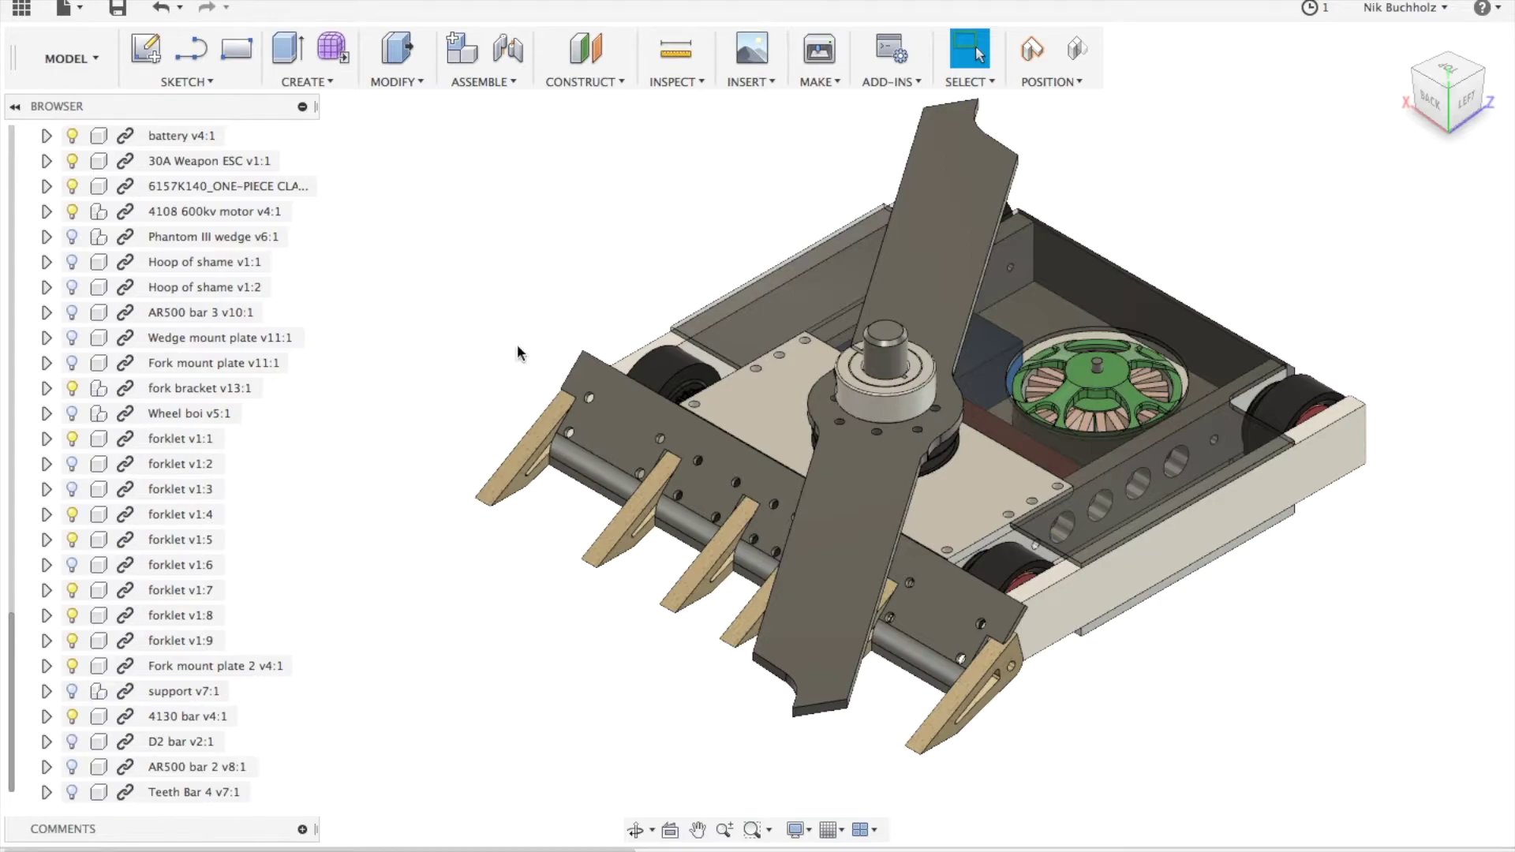
drag(1450, 88, 101, 101)
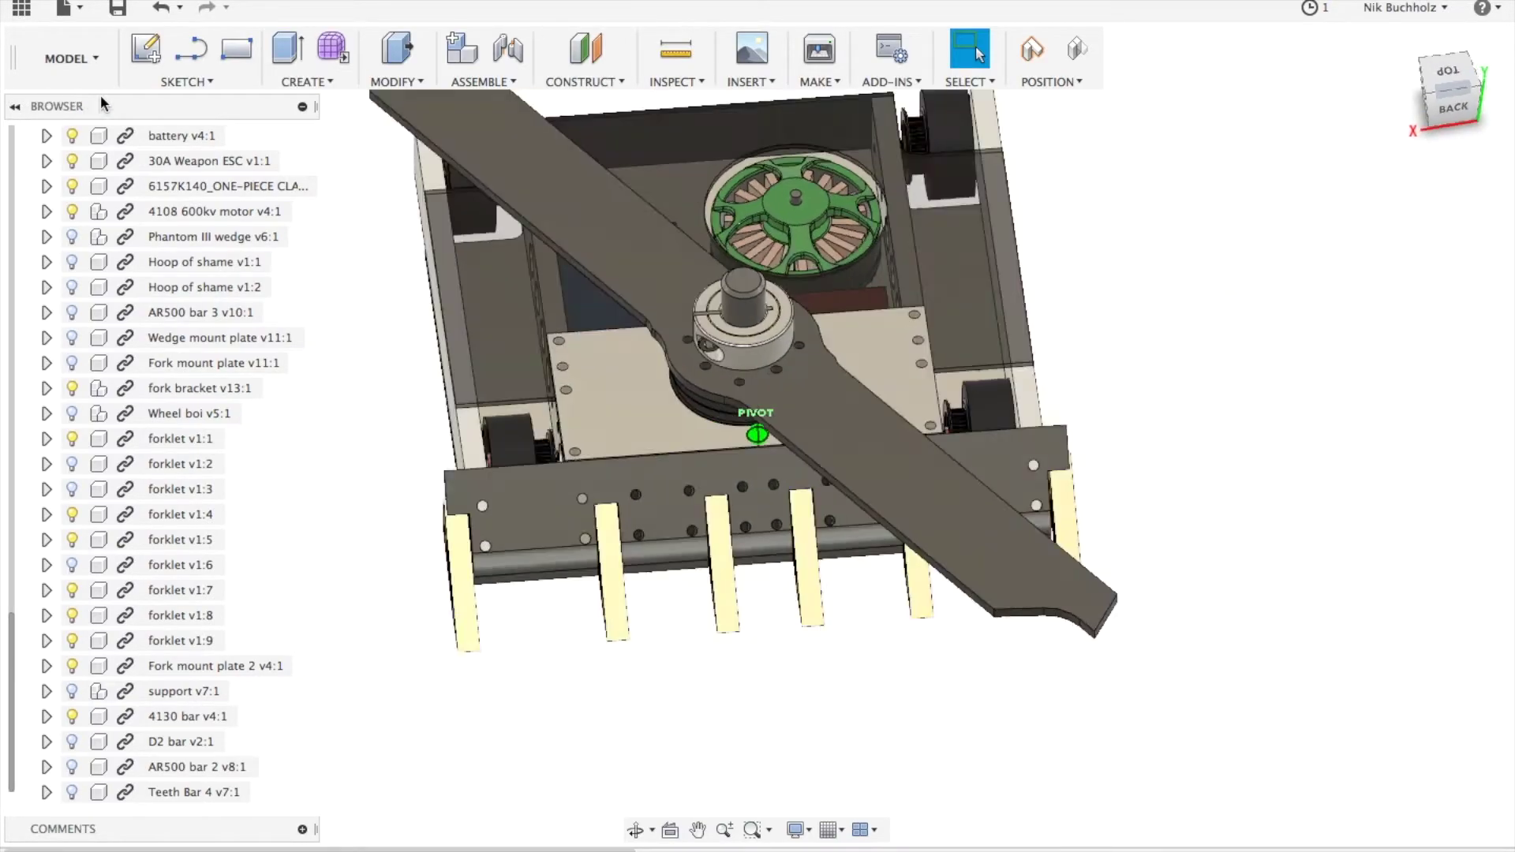
shift+middle_drag(101, 101, 1053, 713)
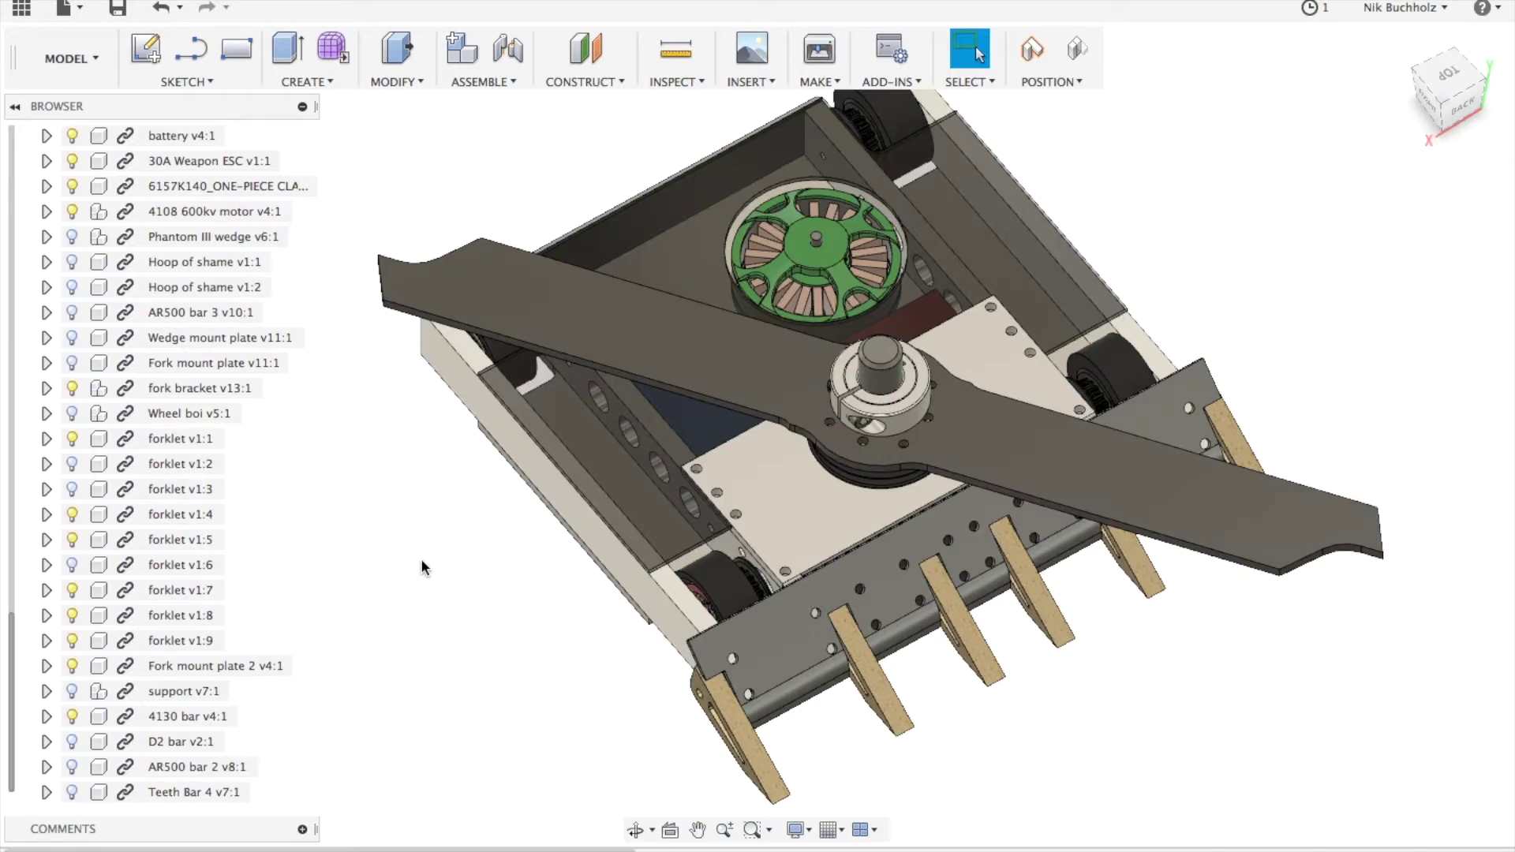
Hide the 4130 bar, show D2 bar v2:1 as the weapon, then hide it again
click(72, 716)
click(72, 741)
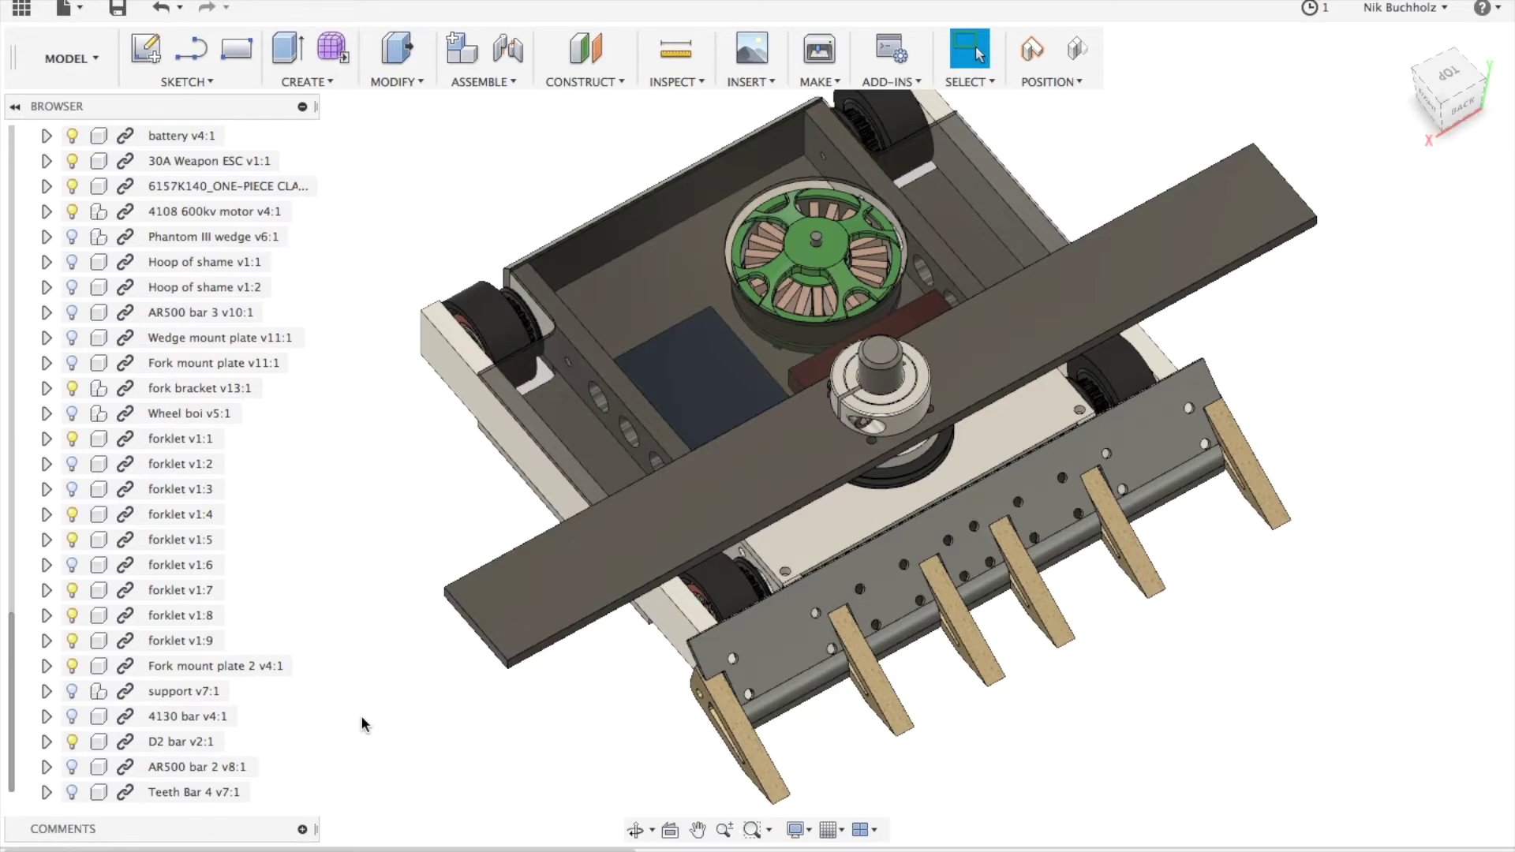
click(72, 742)
Show the Teeth Bar 4 weapon and zoom and pan to inspect it
click(72, 791)
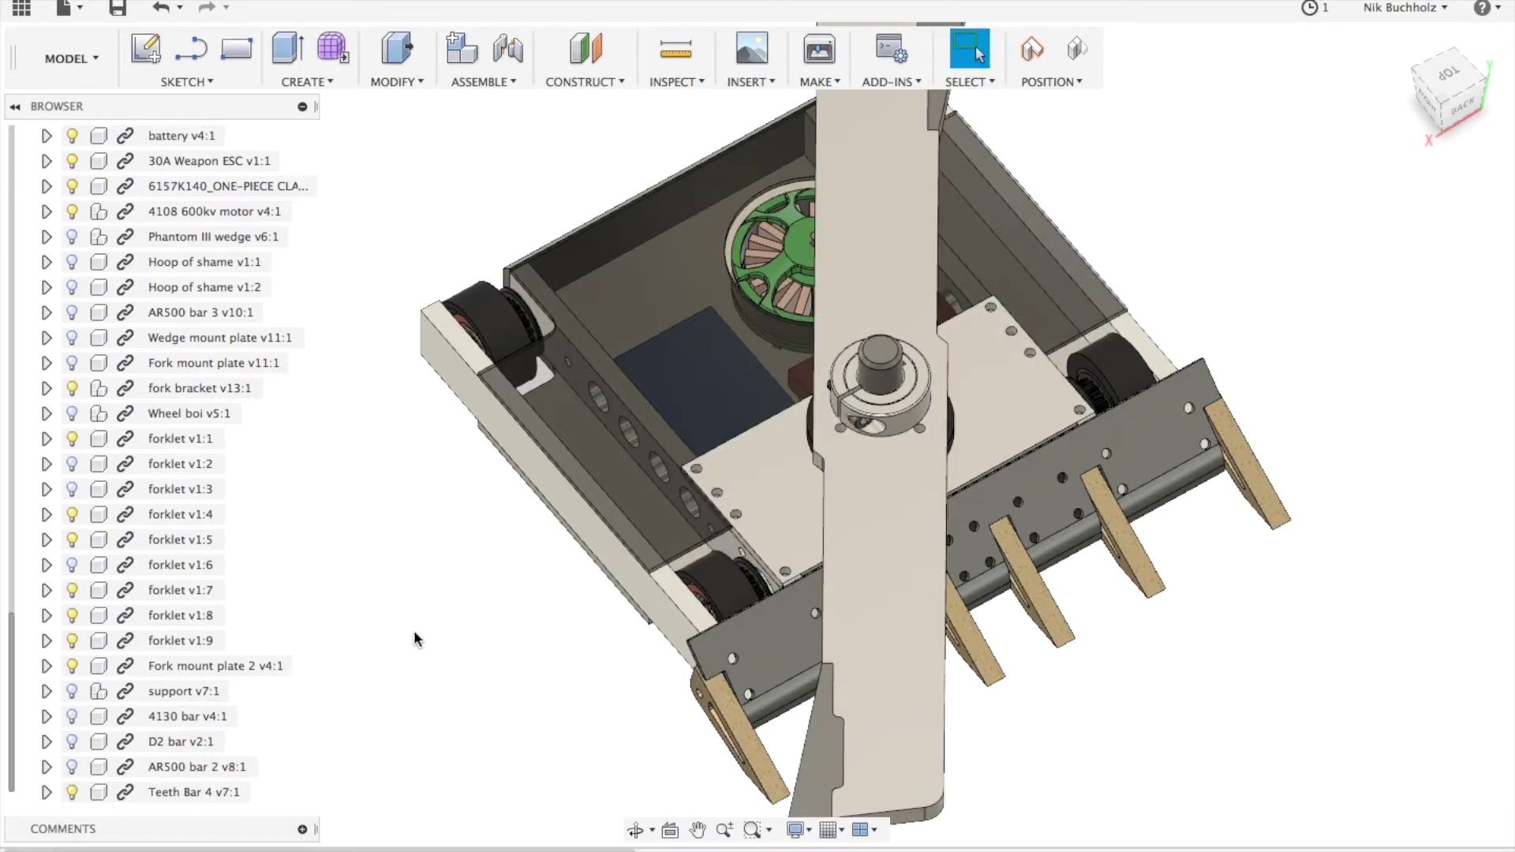
scroll(442, 617, up, 2)
scroll(442, 619, down, 3)
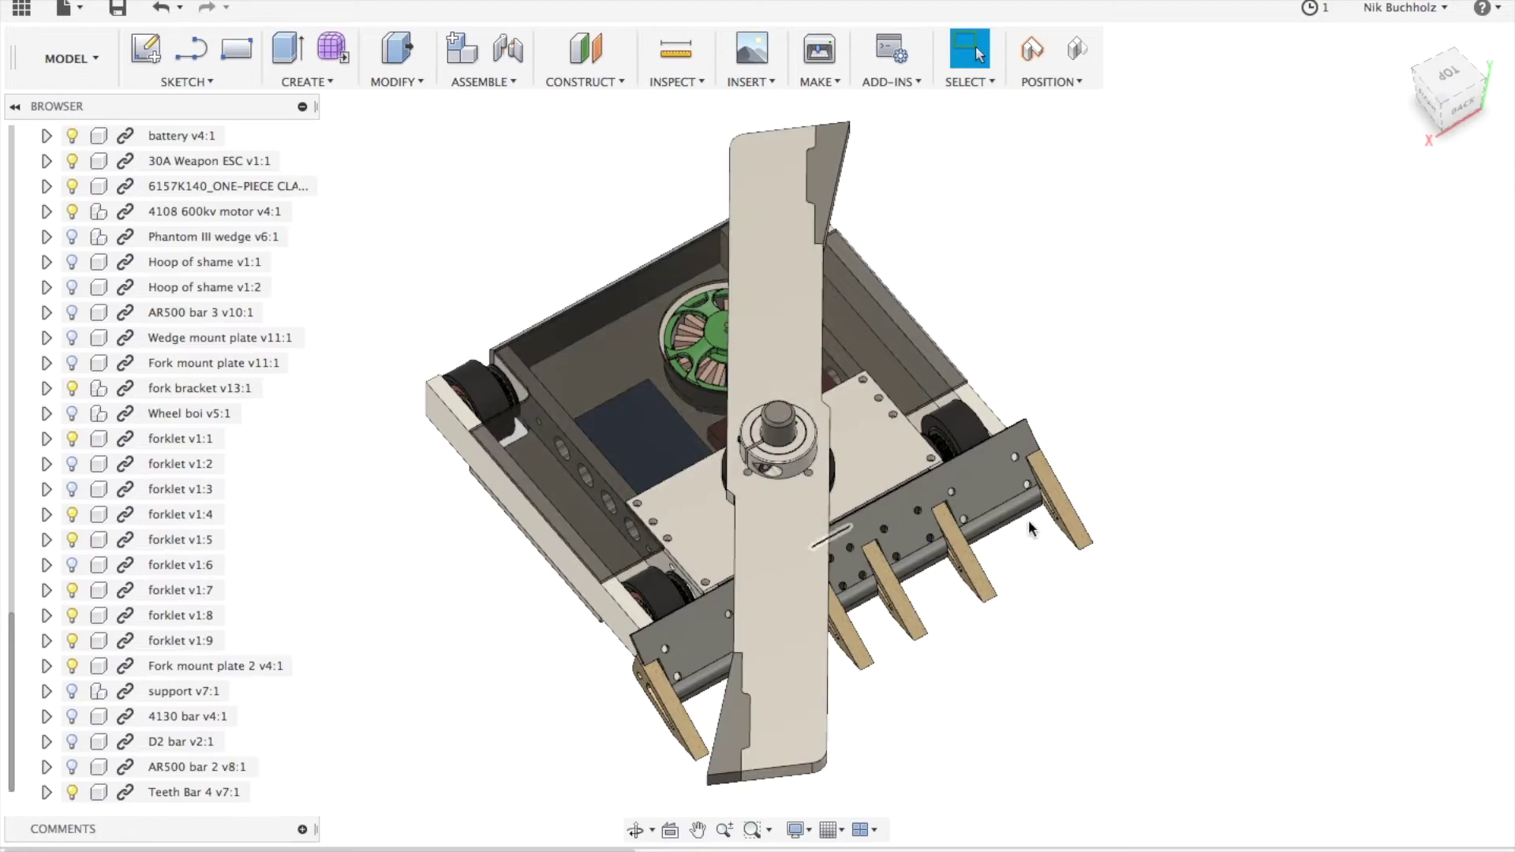
mouse_move(1139, 619)
middle_down()
mouse_move(1005, 632)
mouse_move(785, 601)
middle_up()
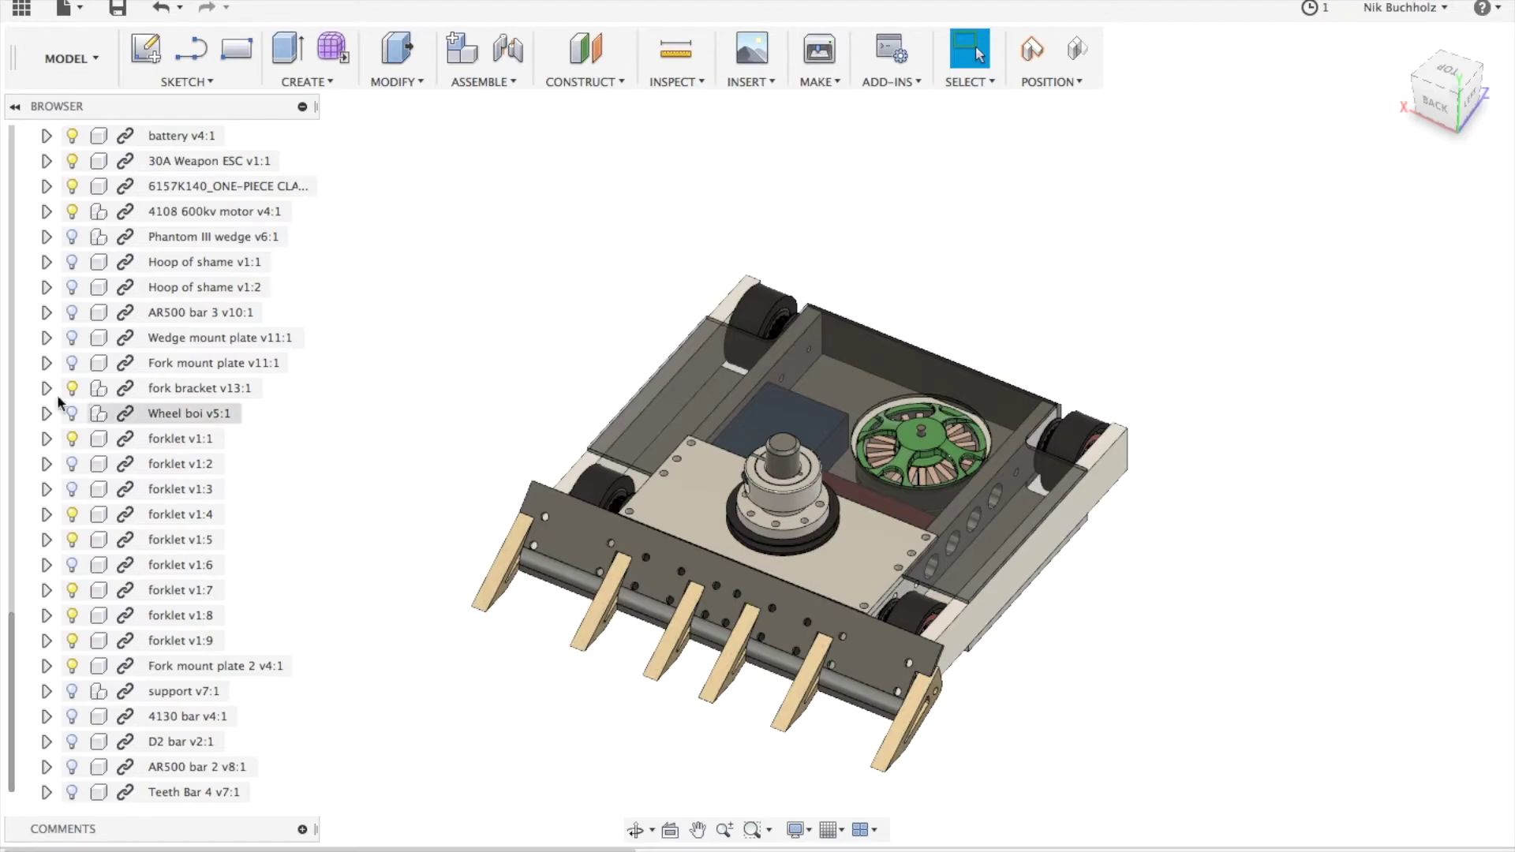
Show the Wheel boi v5:1 caster on the weapon hub and inspect it from the right side
click(79, 415)
click(77, 415)
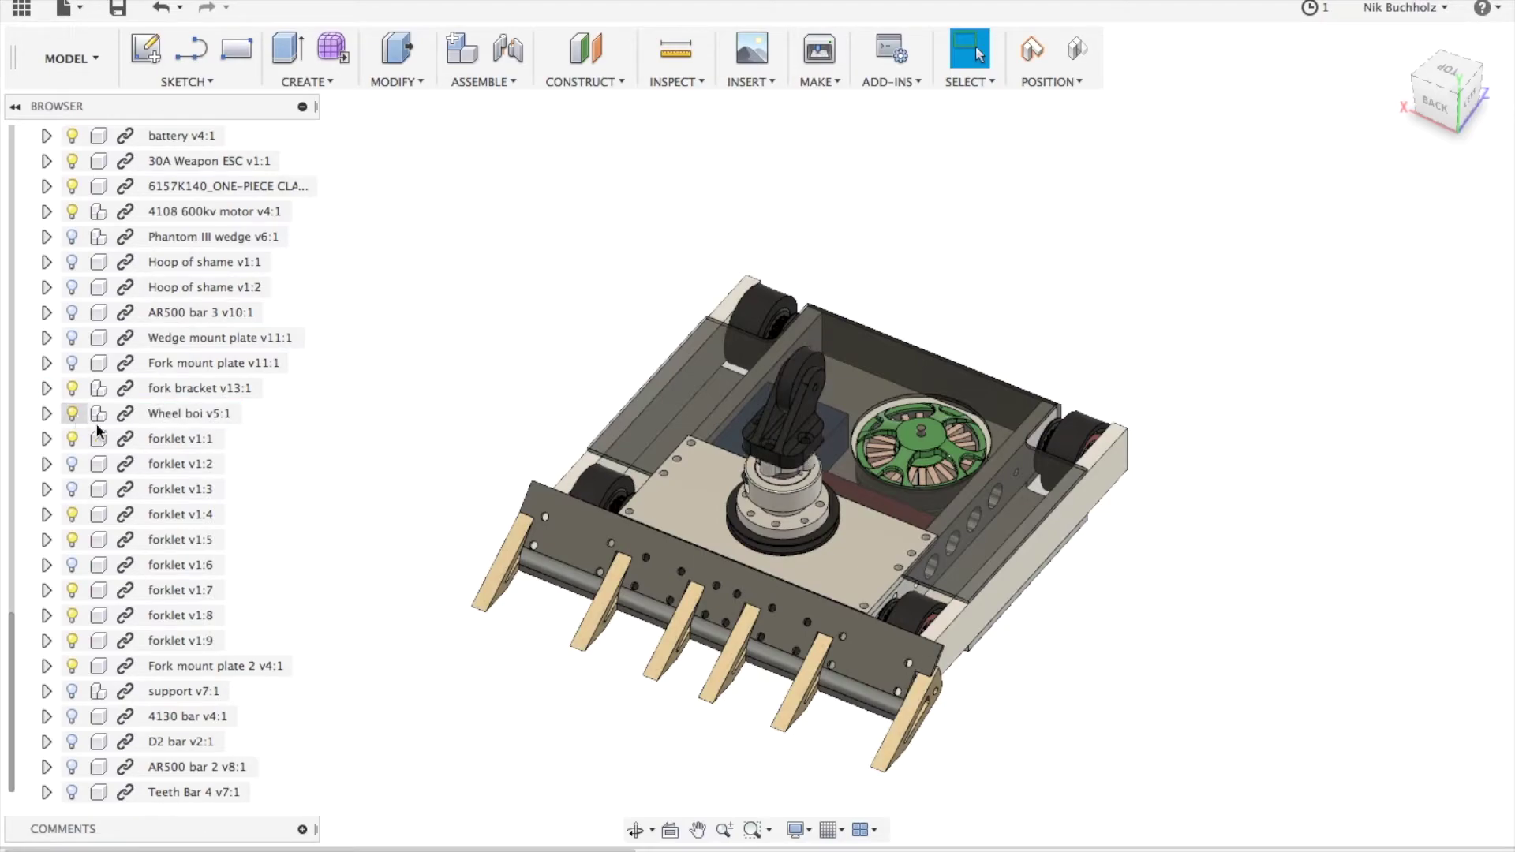
click(1447, 88)
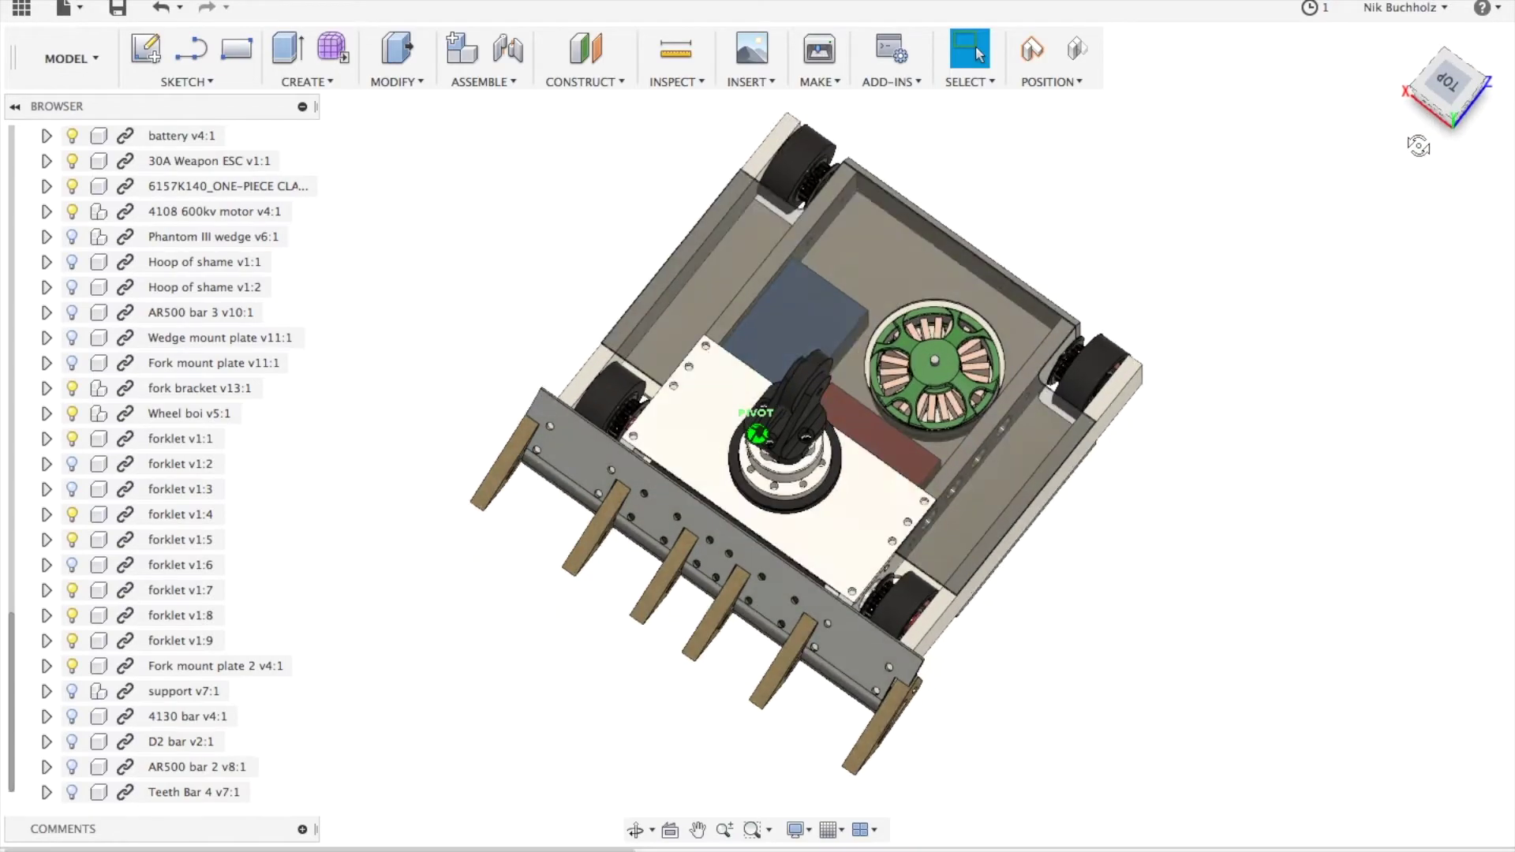
drag(1444, 88, 1444, 111)
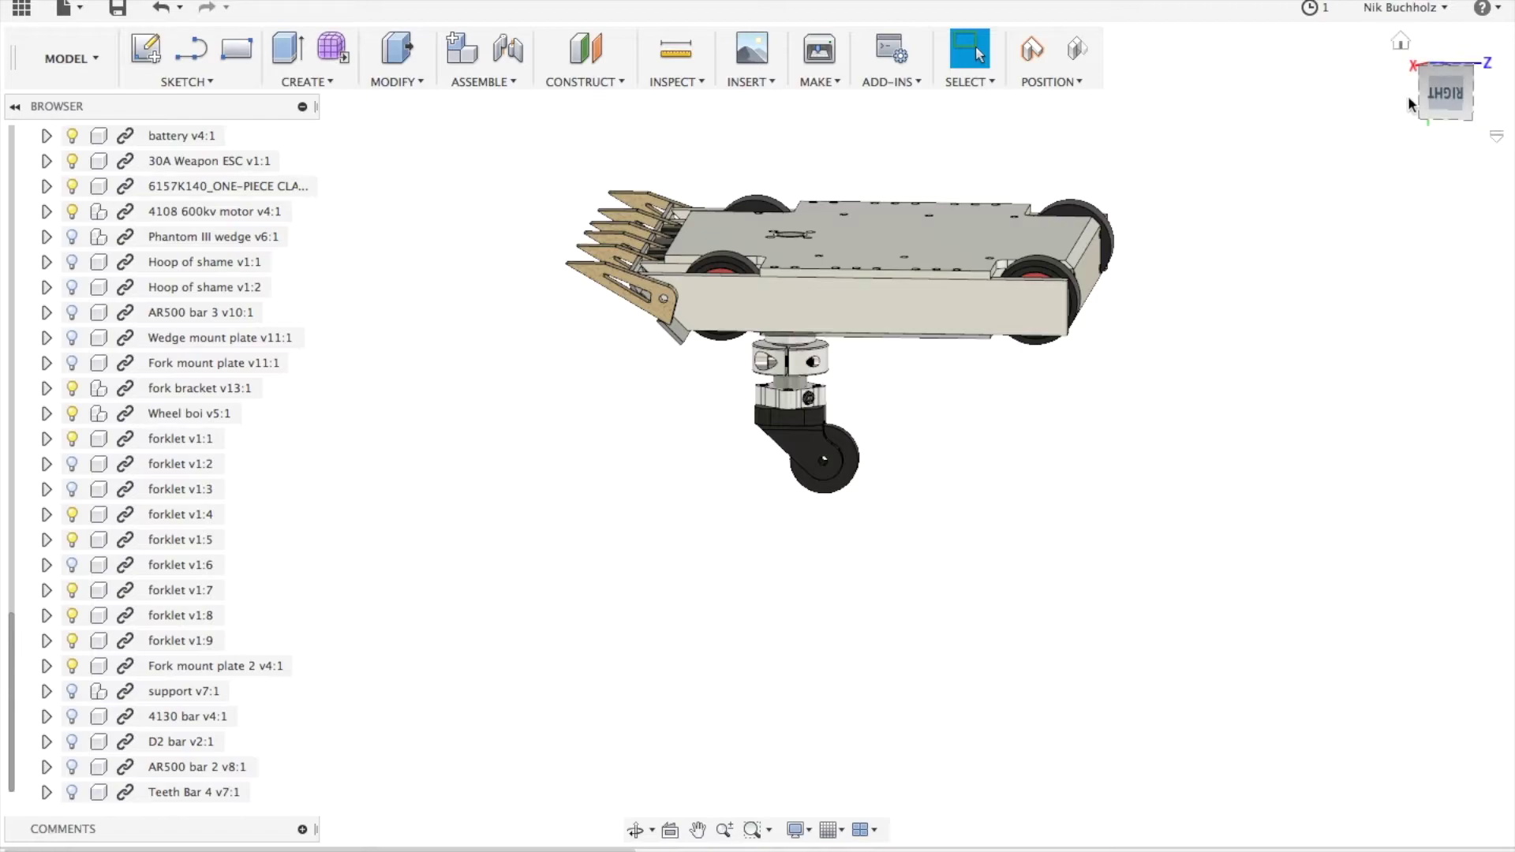
mouse_move(1432, 98)
mouse_down()
mouse_move(1430, 55)
mouse_move(1406, 40)
mouse_move(1418, 66)
mouse_up()
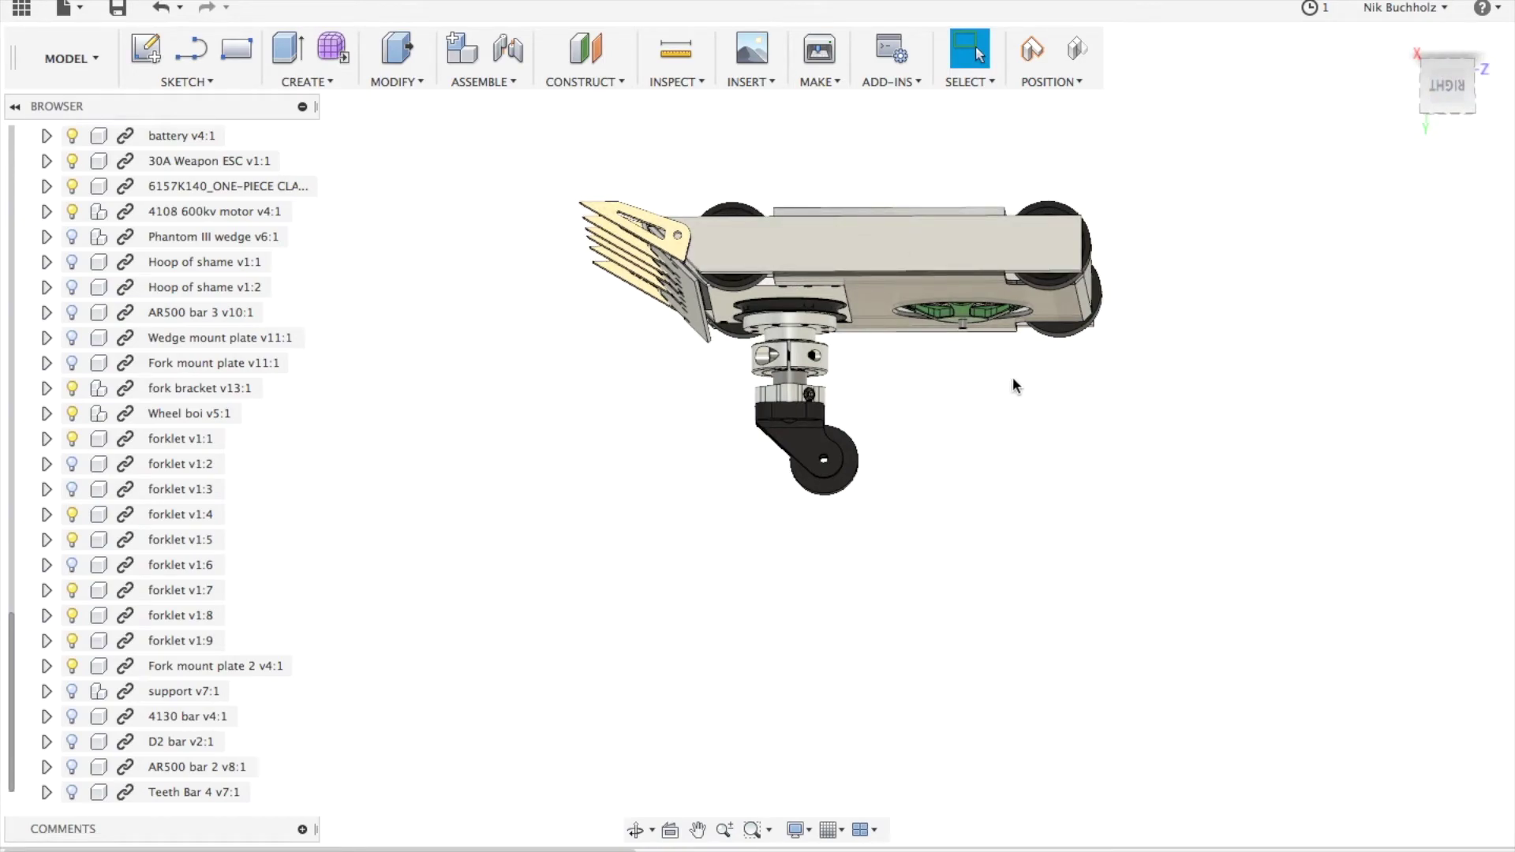
click(1442, 82)
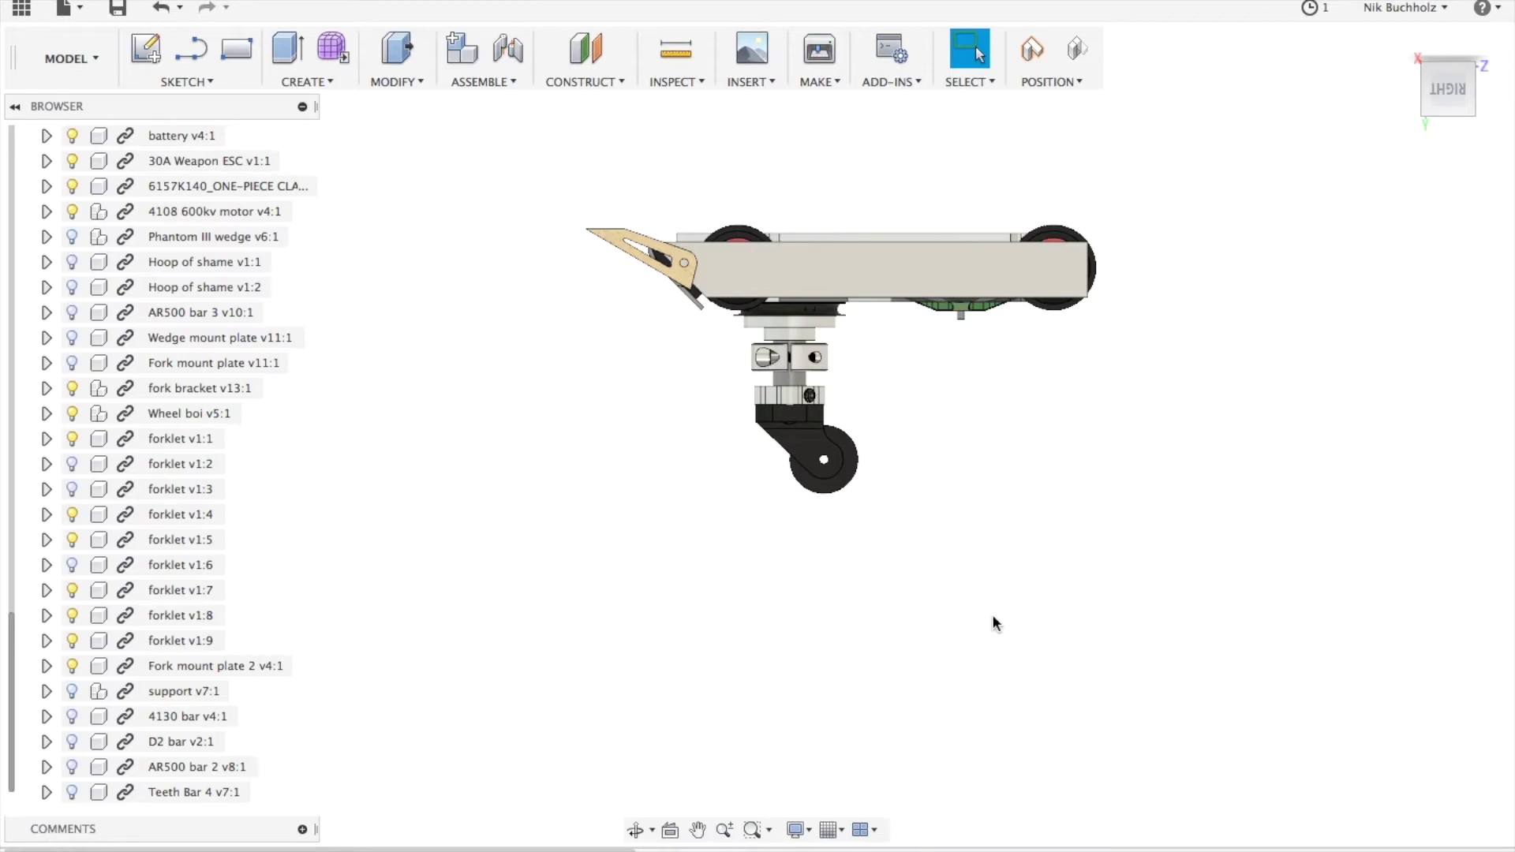
middle_drag(631, 483, 673, 541)
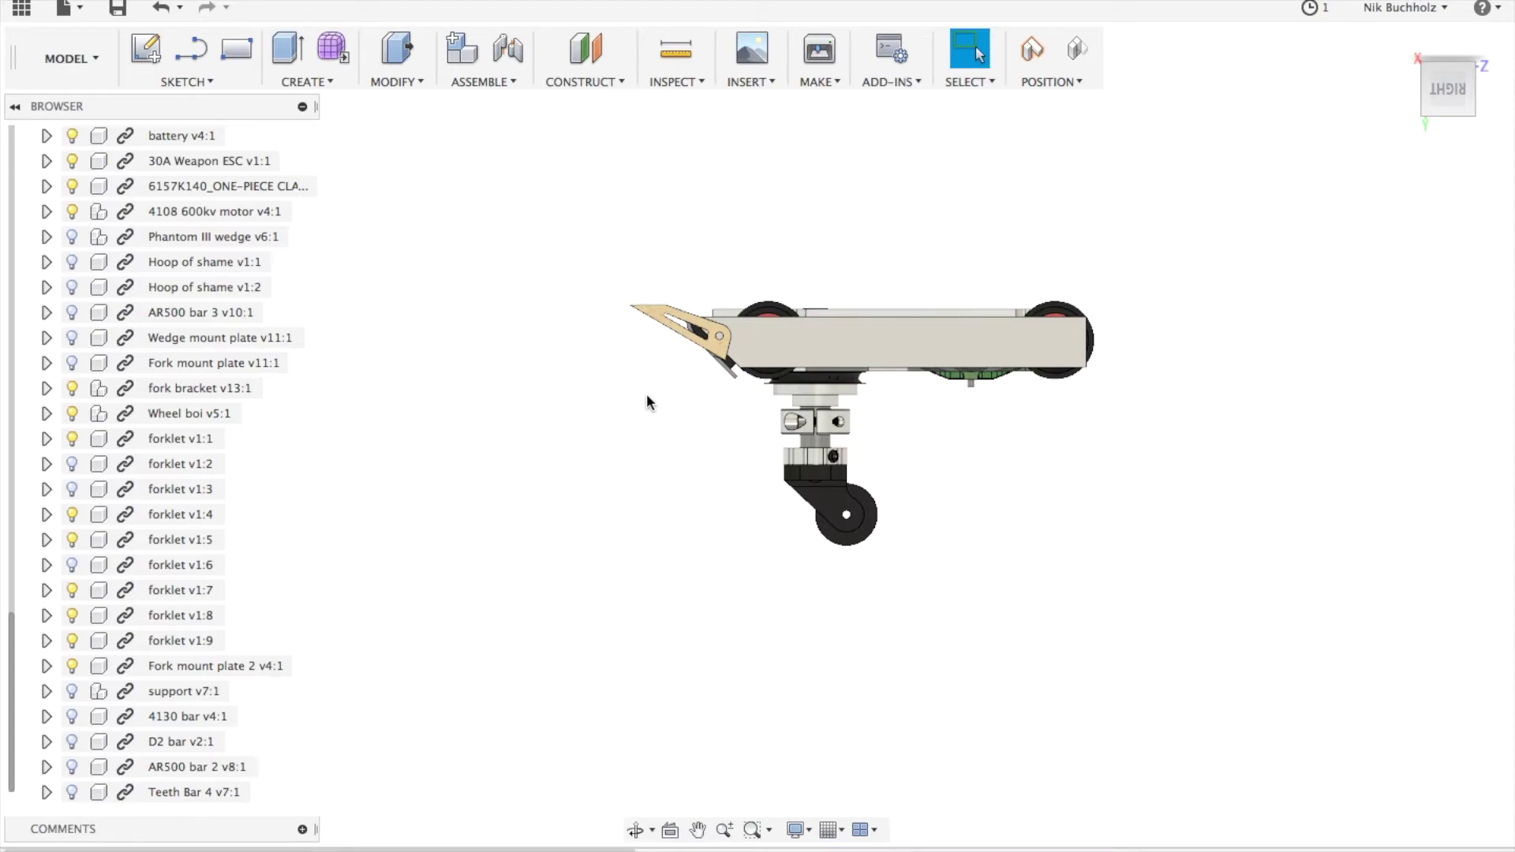
From the home view, show the support v7:1 with its self-righting hoops, then AR500 bar 3
click(1401, 40)
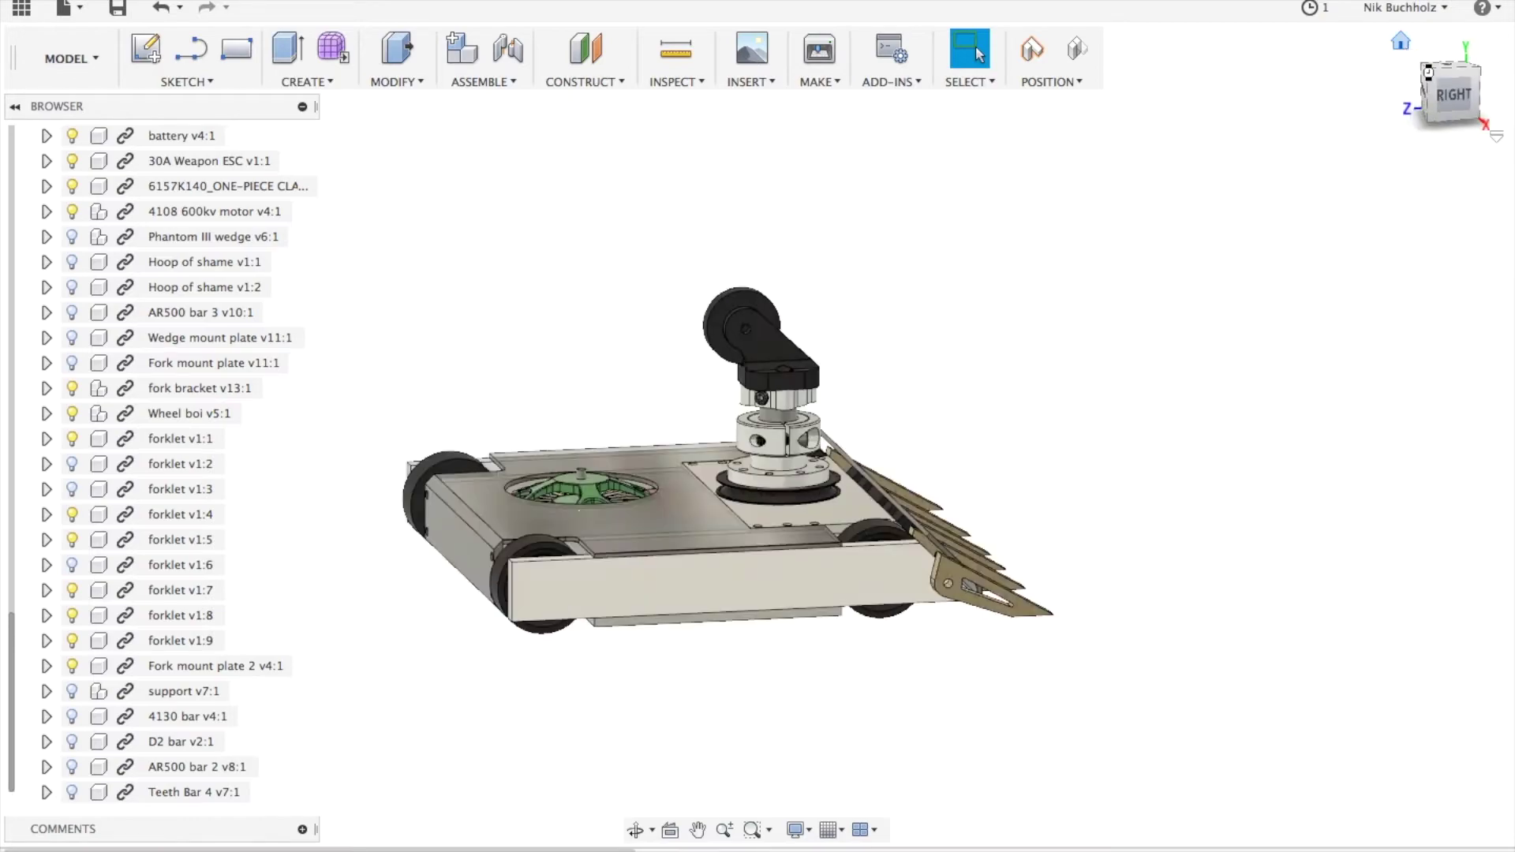
click(72, 692)
scroll(1134, 579, down, 4)
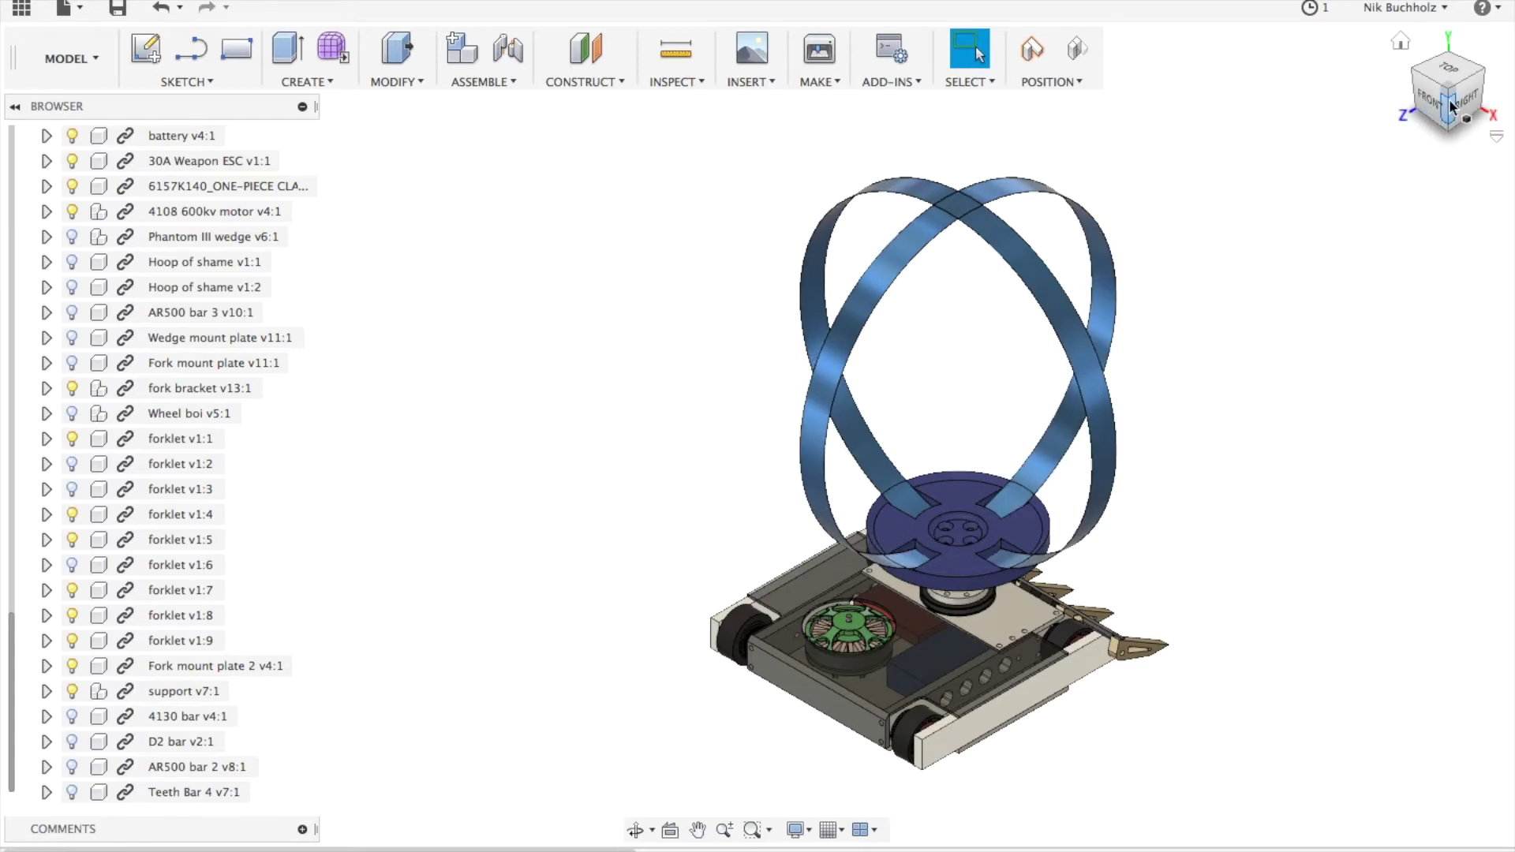
shift+middle_drag(1018, 454, 875, 465)
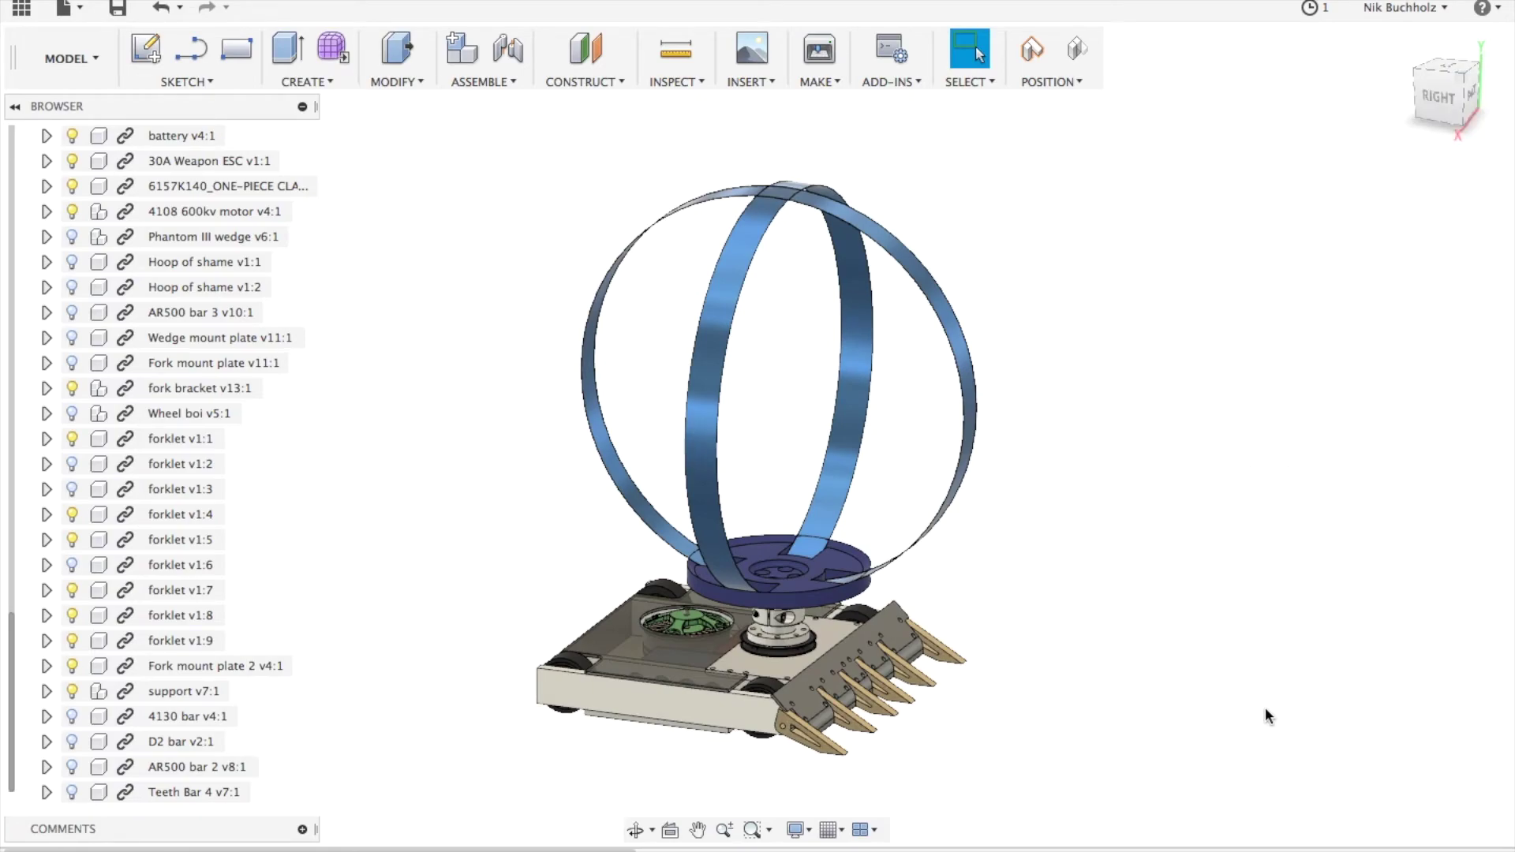
click(69, 314)
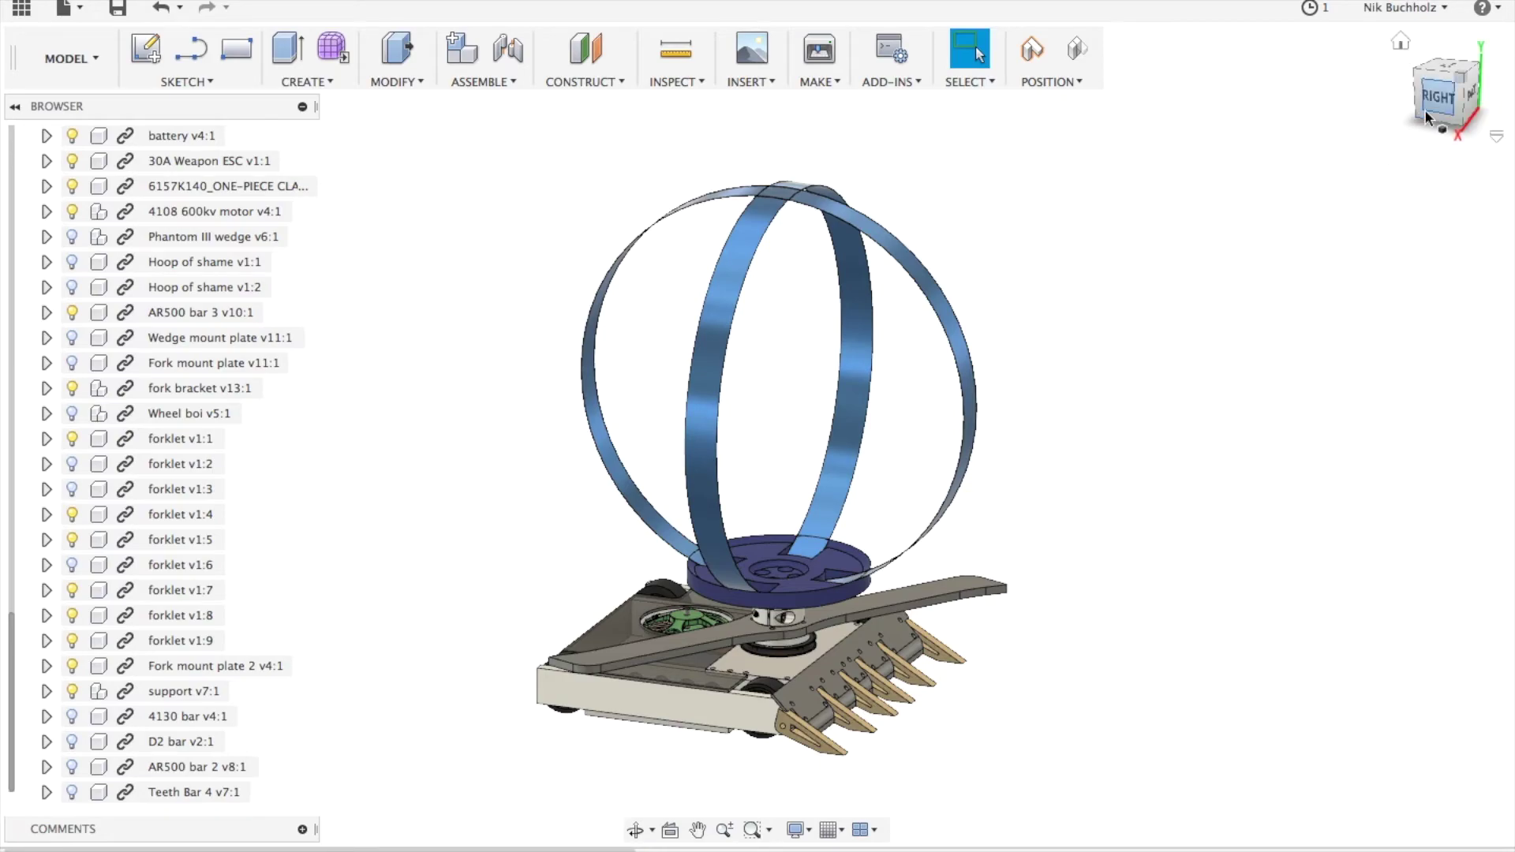
Inspect how AR500 bar 3 fits beneath the hoop support from higher and lower side angles
shift+middle_drag(1443, 124, 1435, 134)
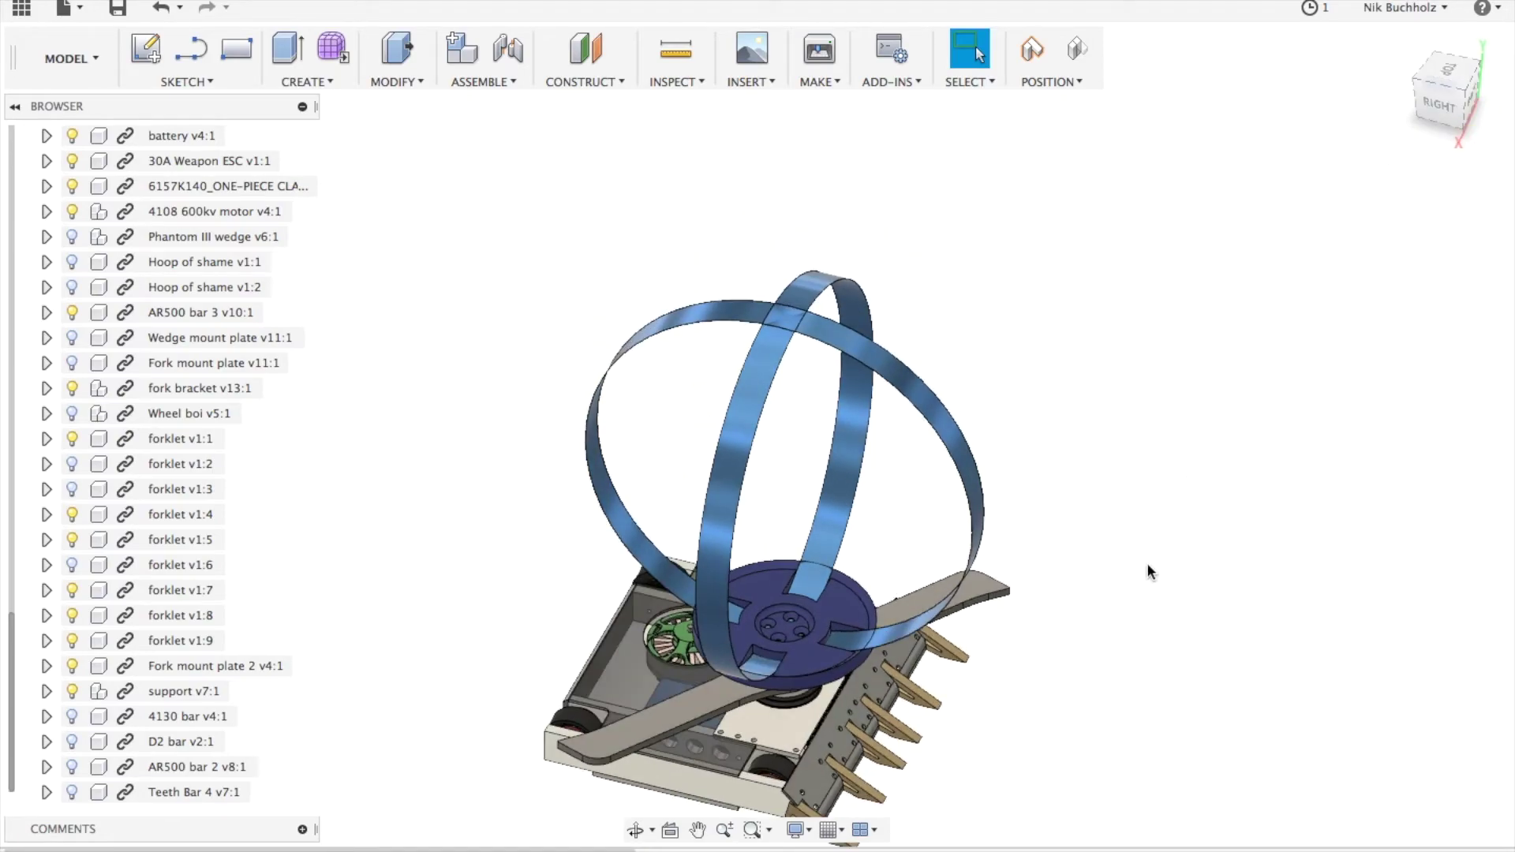
middle_drag(1147, 562, 1191, 442)
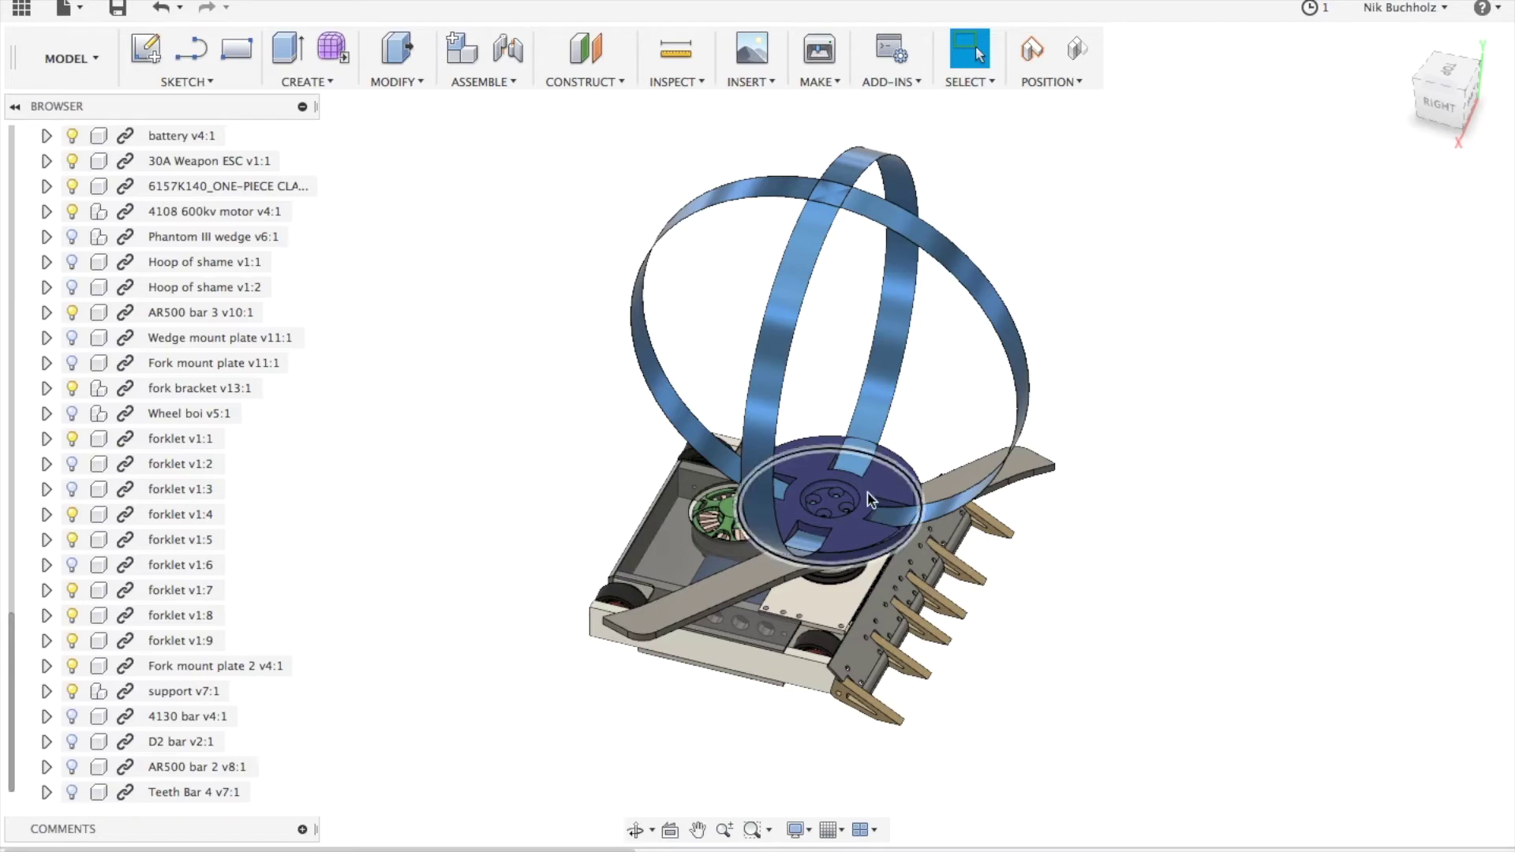
scroll(856, 486, up, 5)
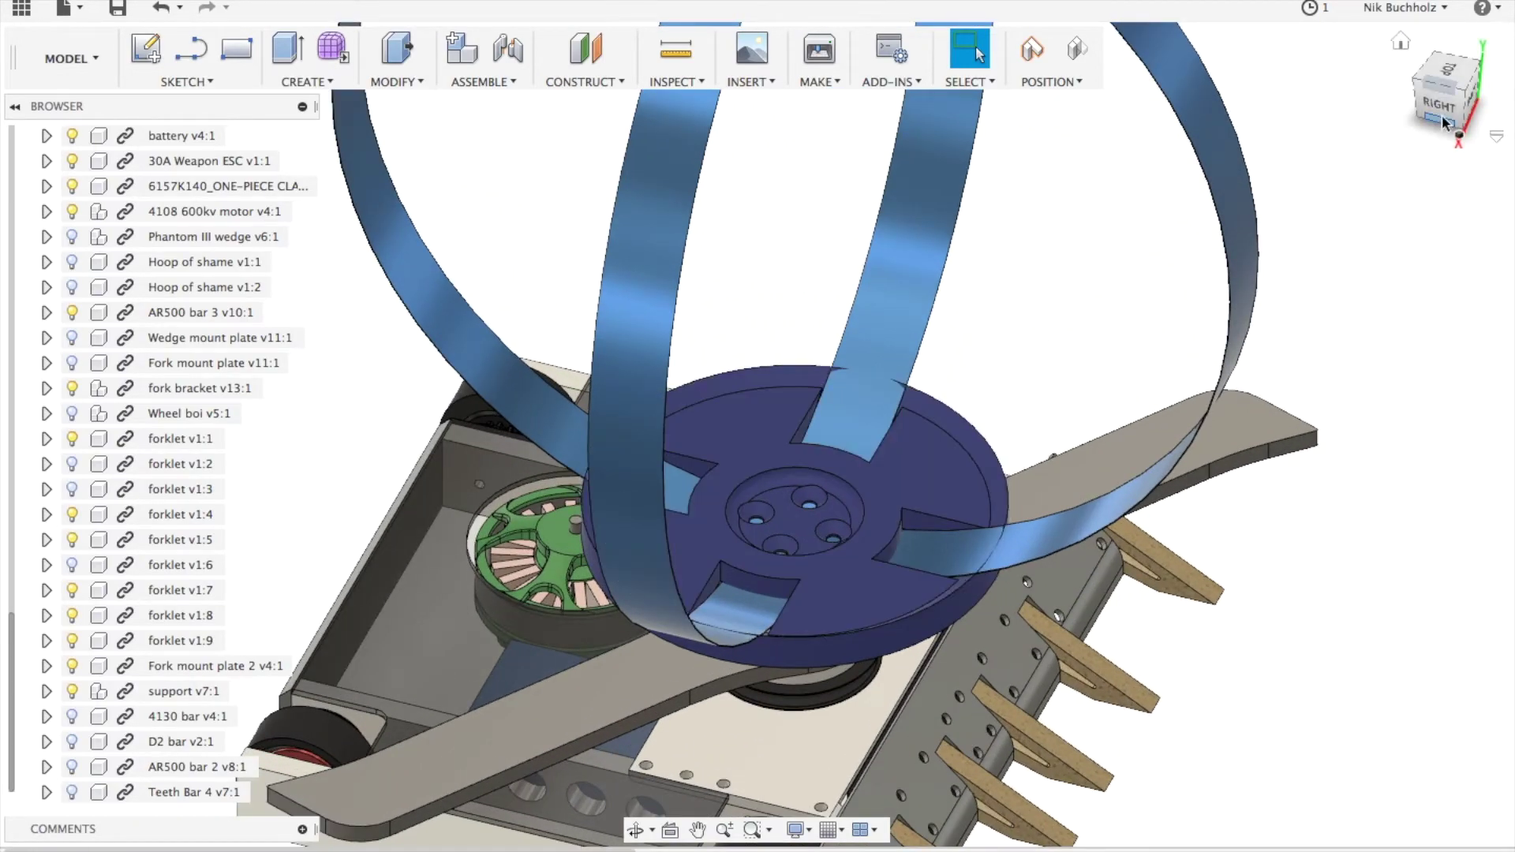
drag(1446, 110, 1266, 121)
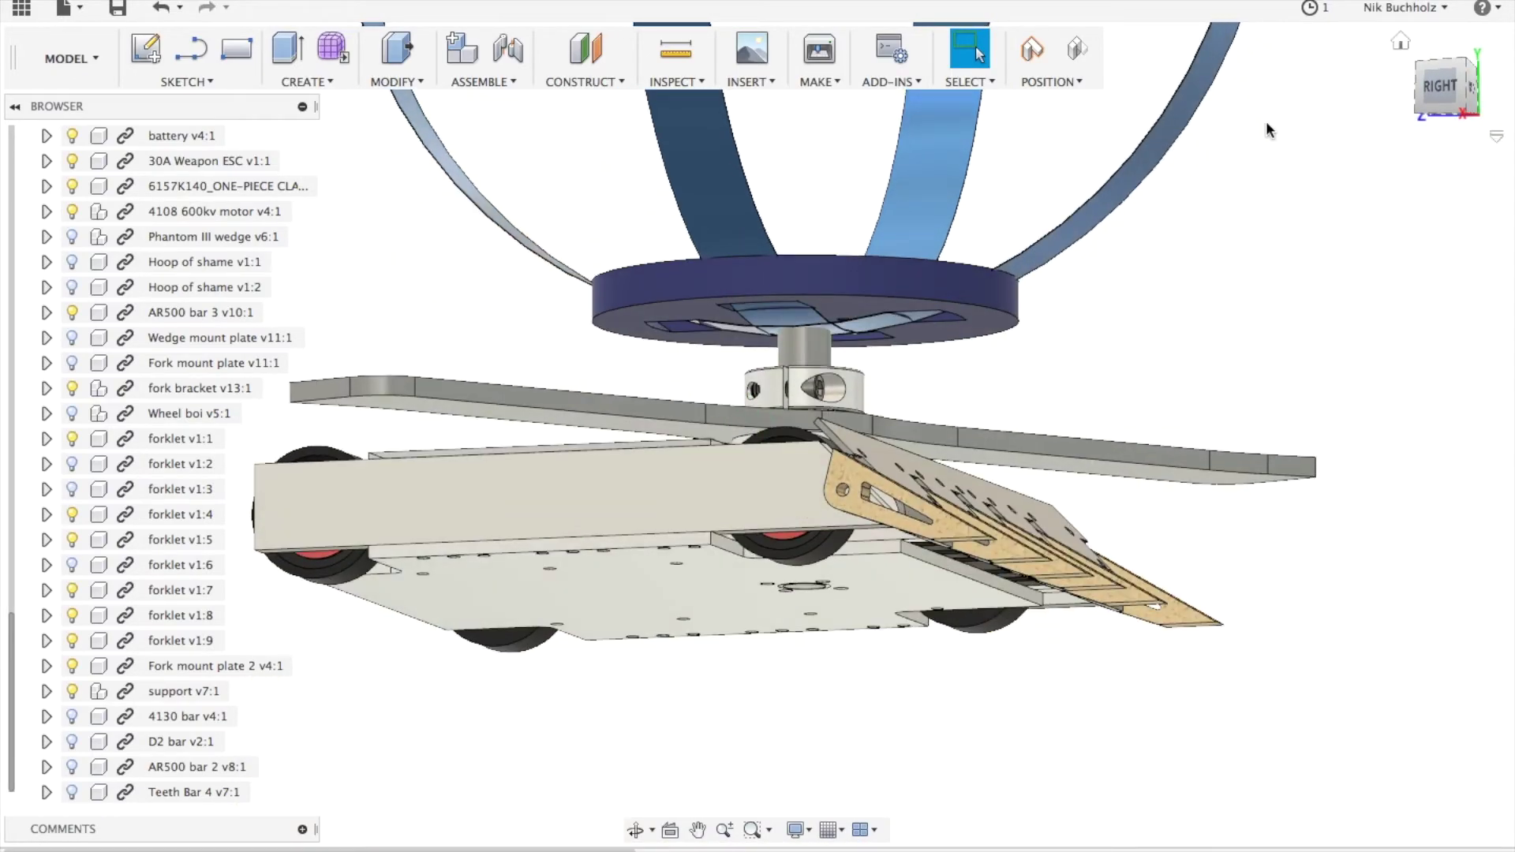
click(1432, 91)
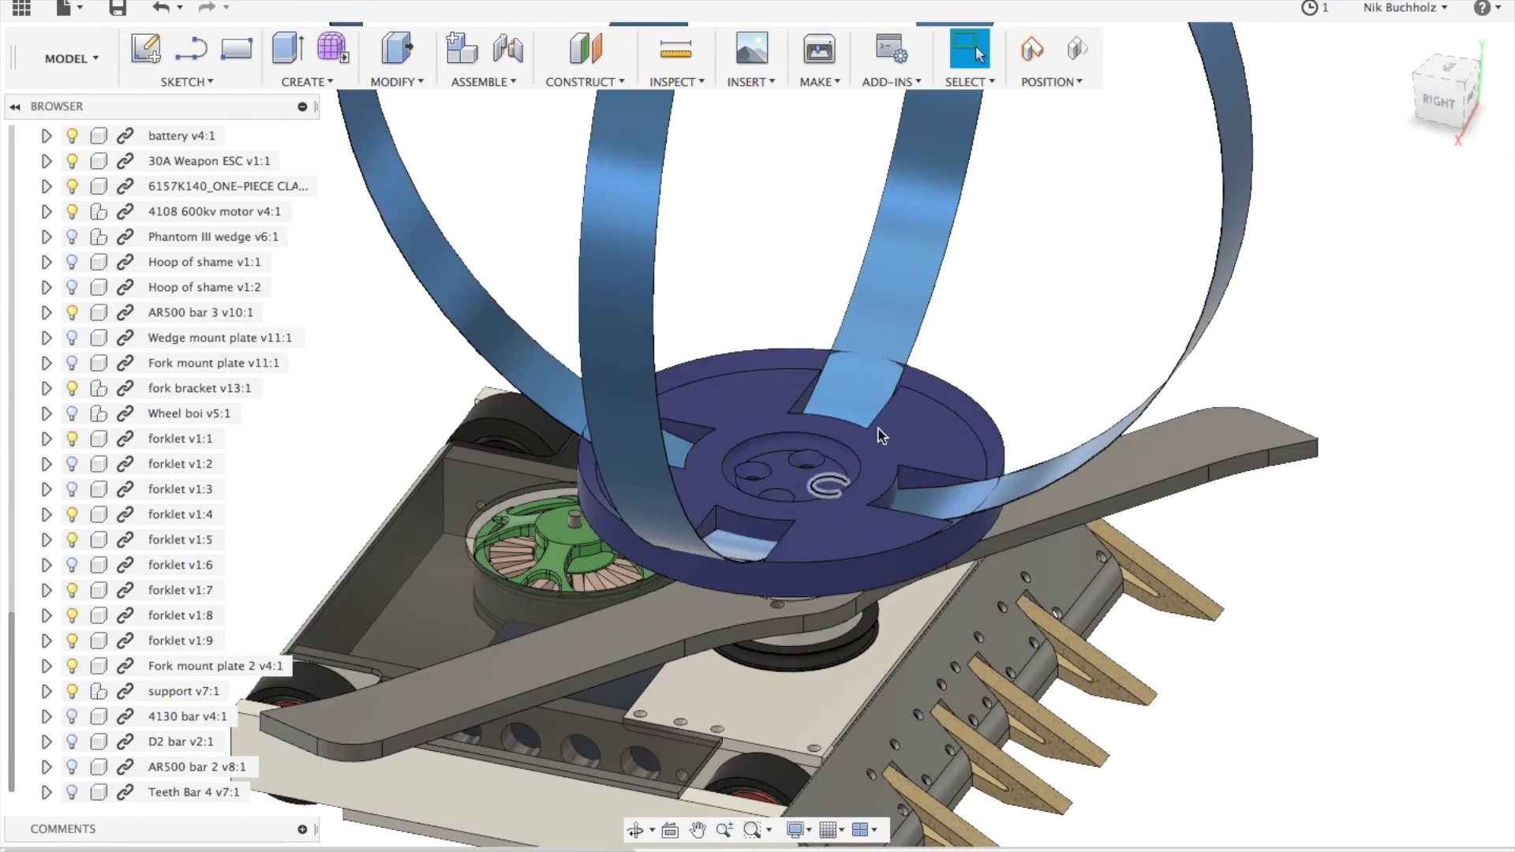
drag(1450, 89, 1466, 86)
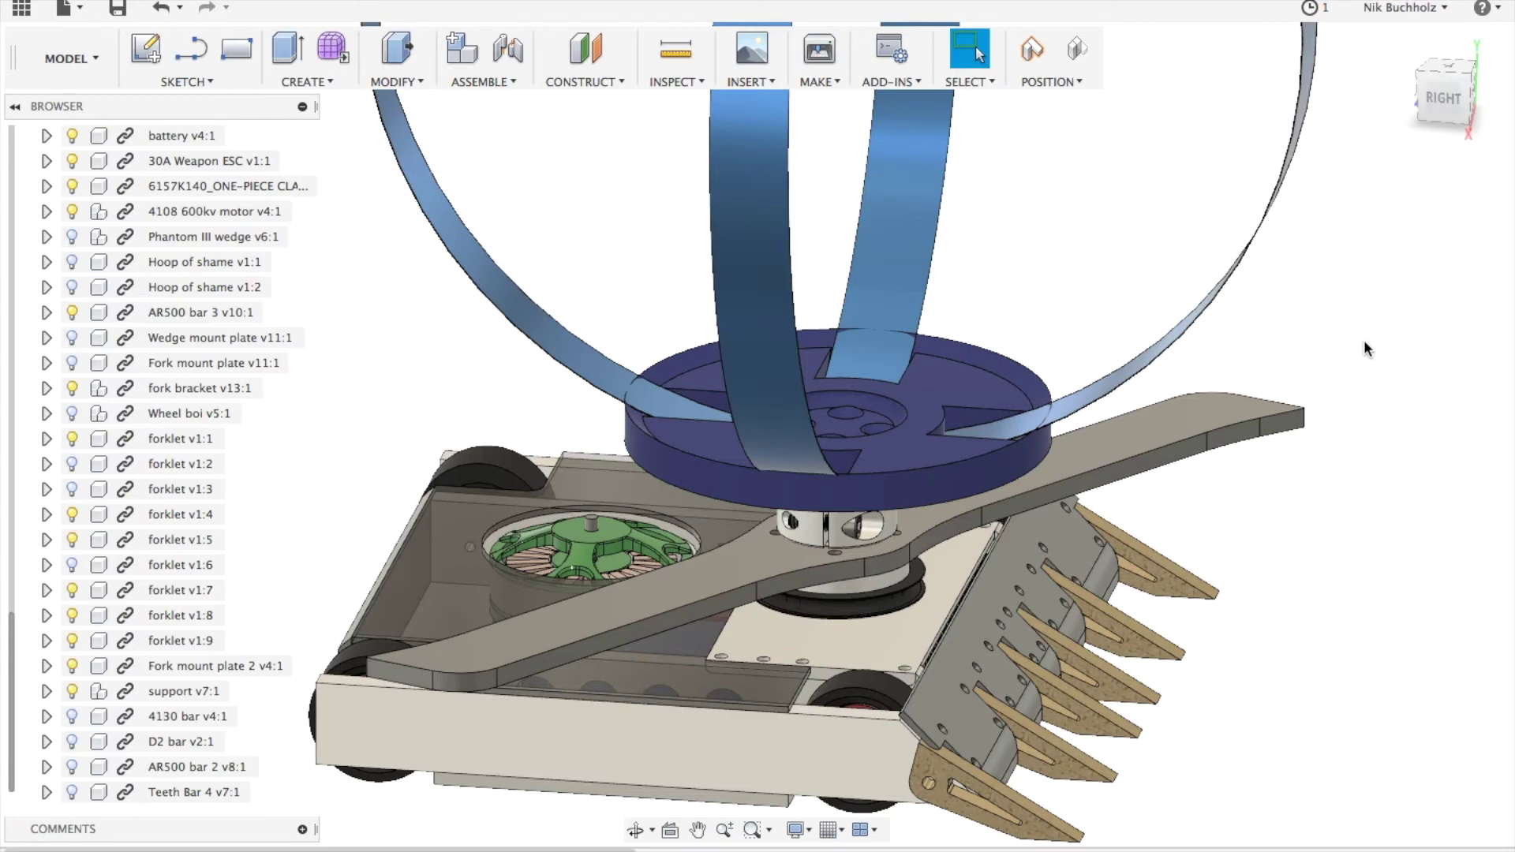
scroll(1348, 407, up, 2)
scroll(1348, 408, down, 2)
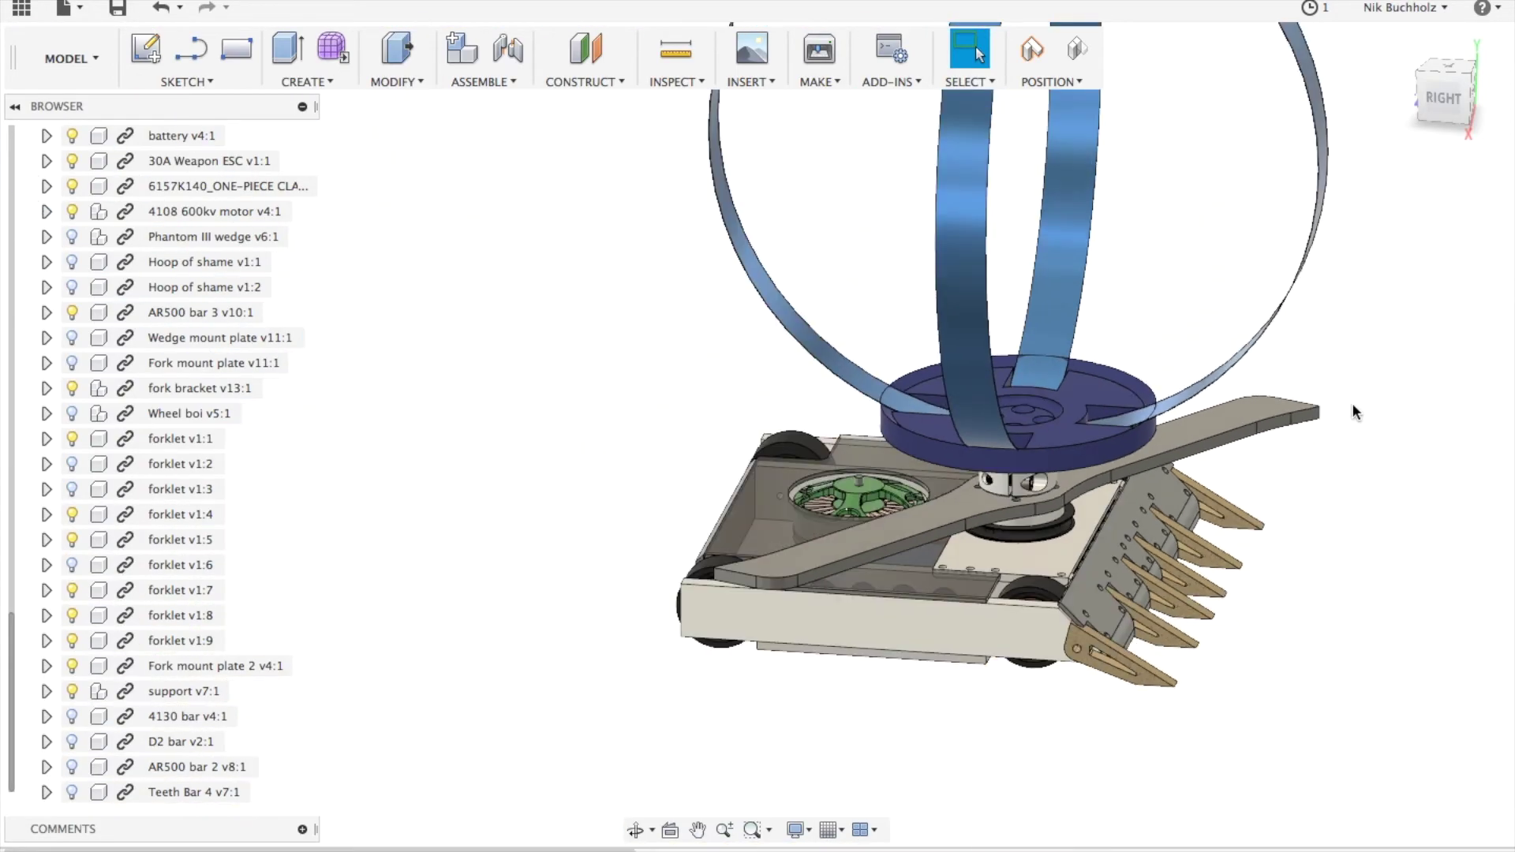
middle_drag(1369, 423, 1215, 570)
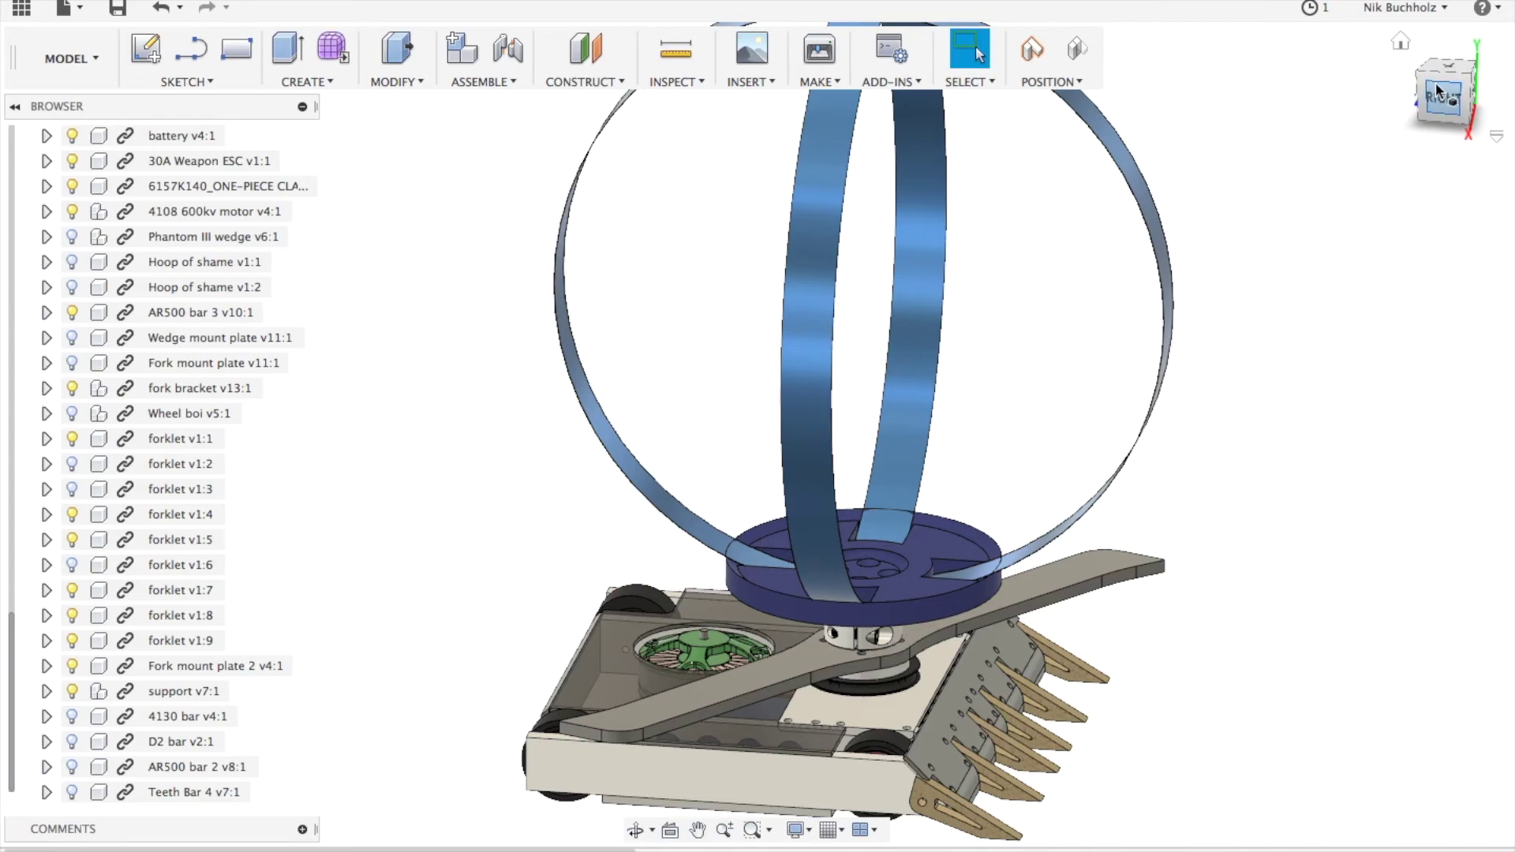
shift+middle_drag(757, 422, 1391, 332)
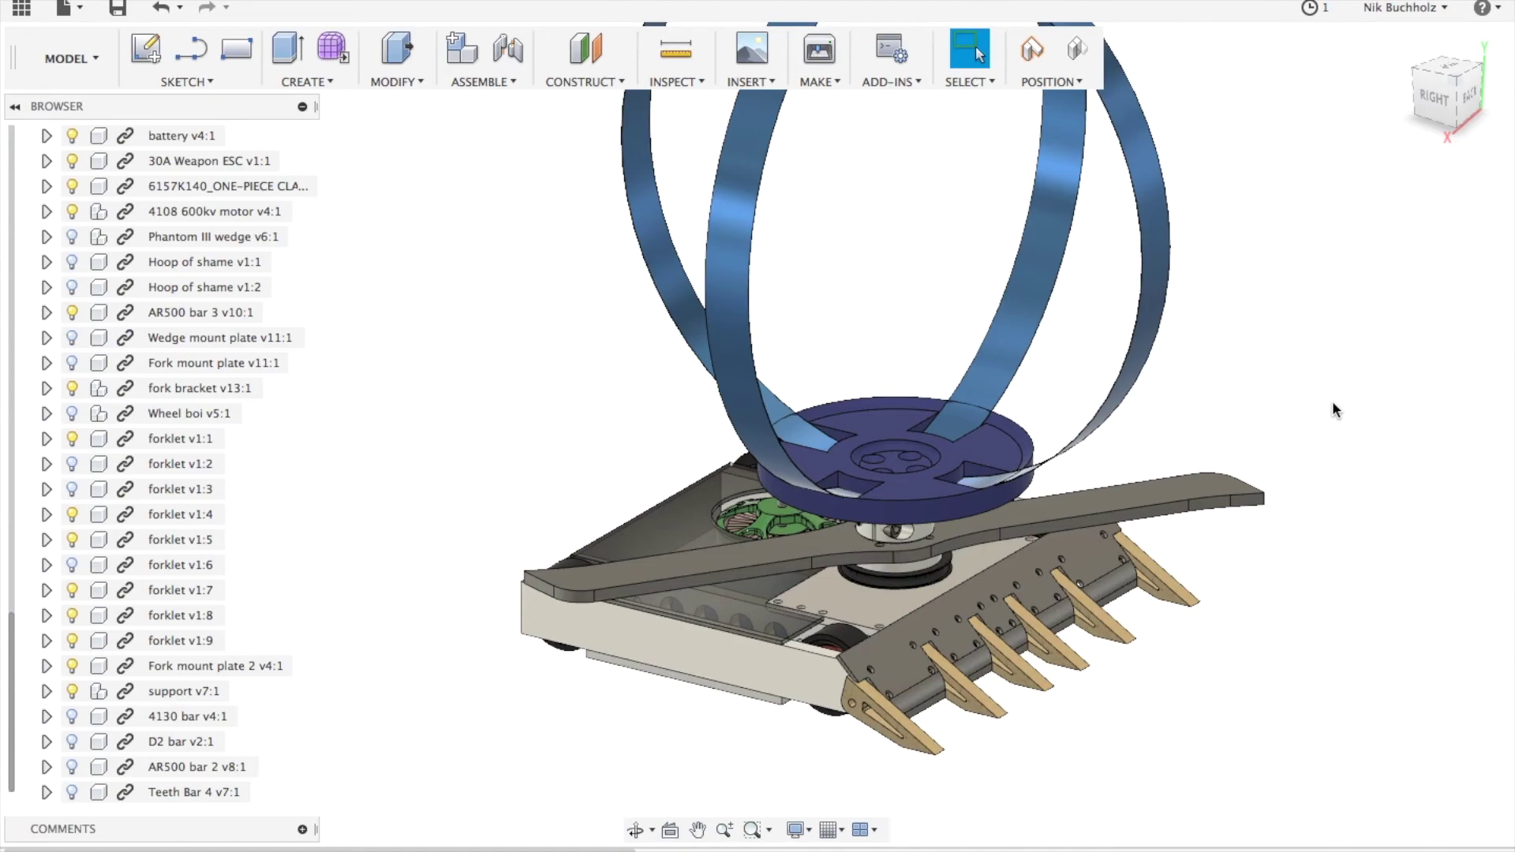